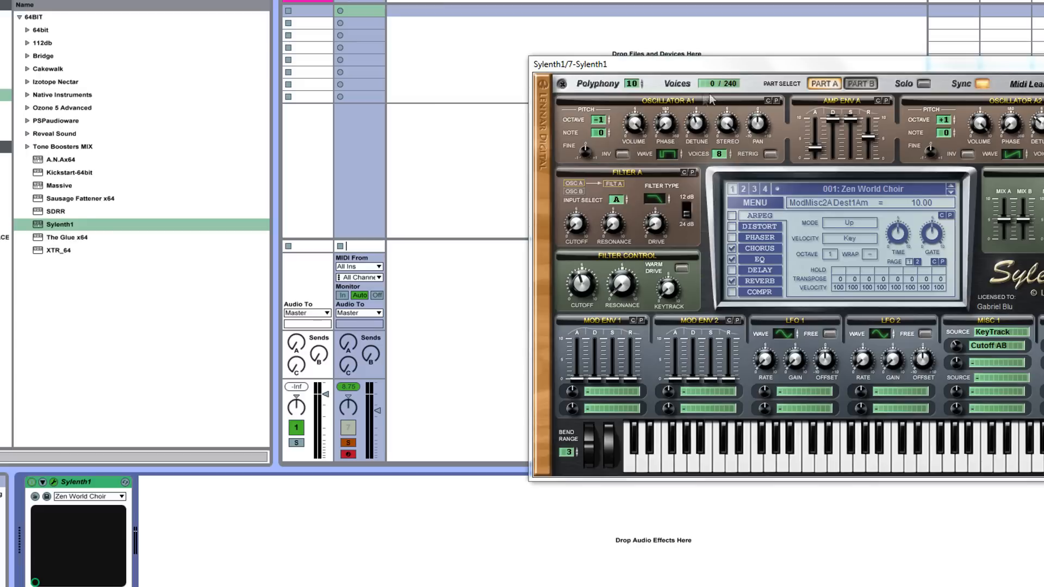
Step: Switch repeatedly between Part A and Part B of the synth to compare their panels
drag(764, 66, 639, 115)
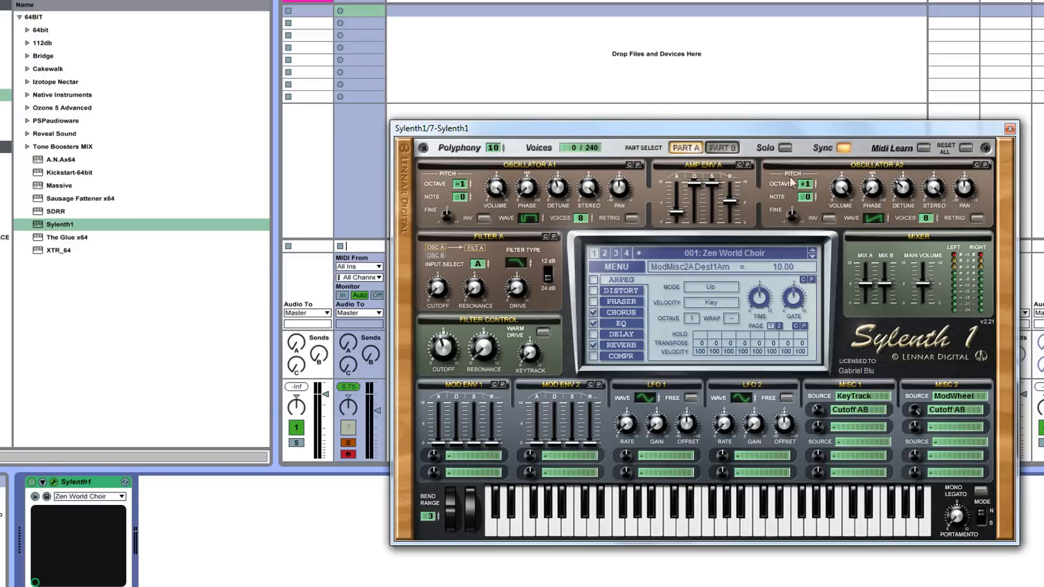
drag(740, 126, 624, 134)
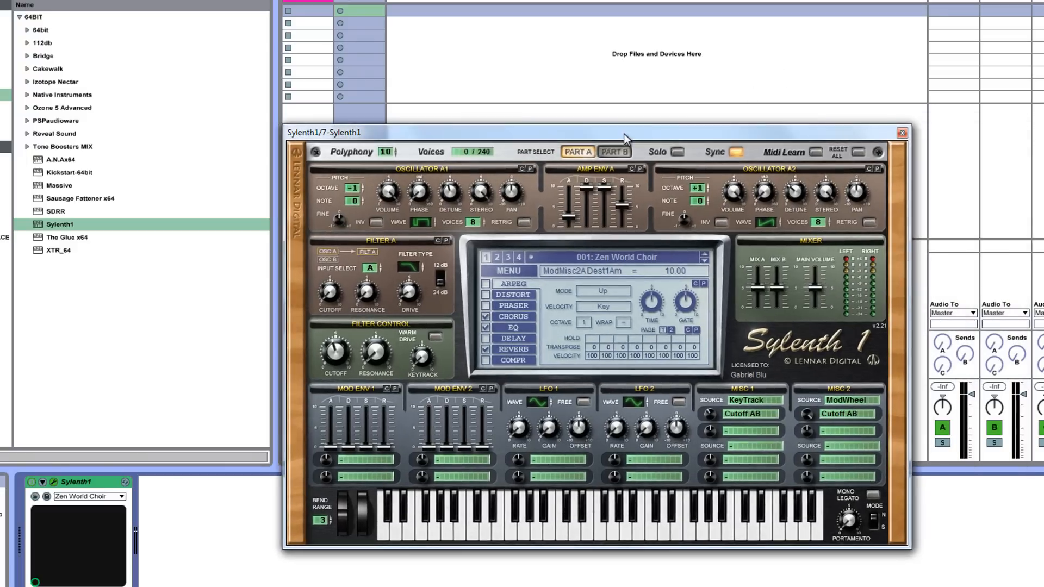
click(618, 151)
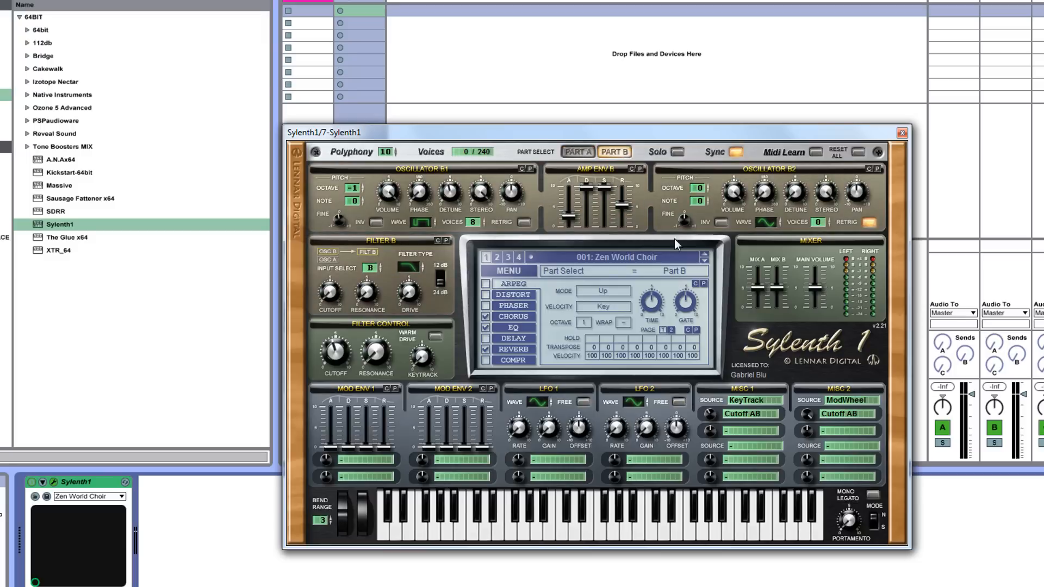
click(566, 151)
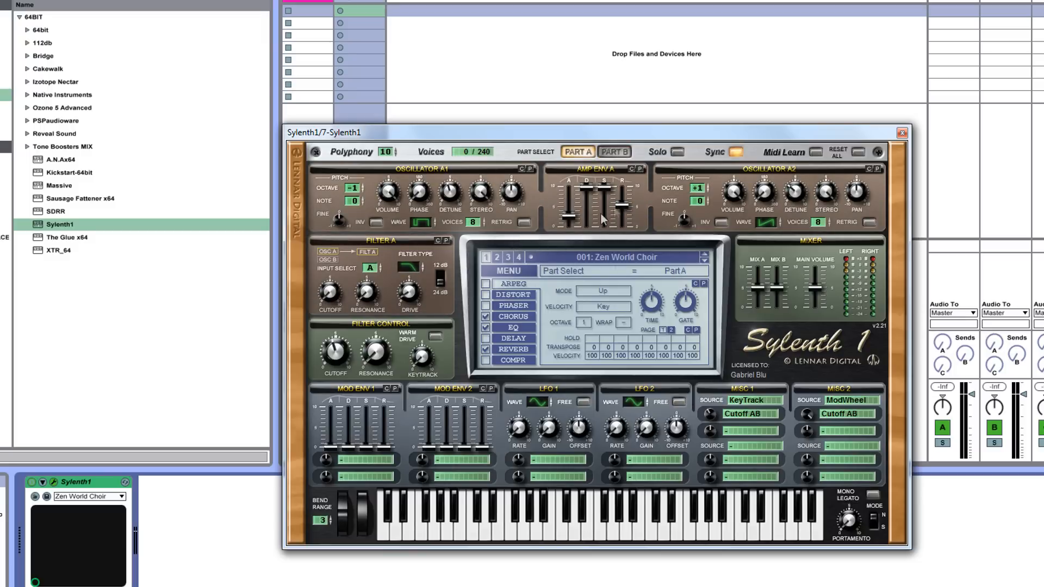
click(619, 152)
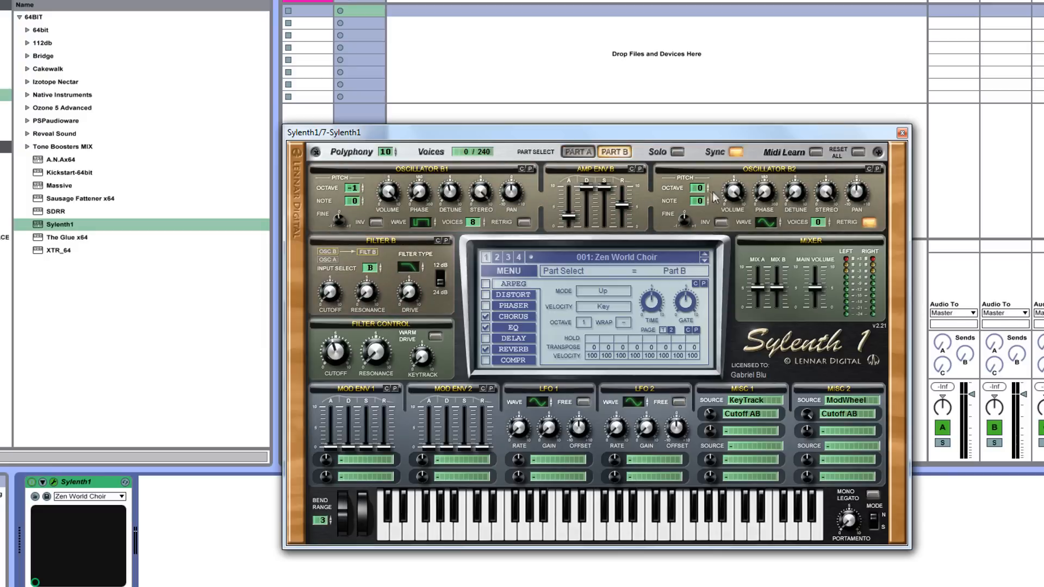
click(579, 156)
click(614, 154)
click(577, 153)
click(613, 154)
click(576, 154)
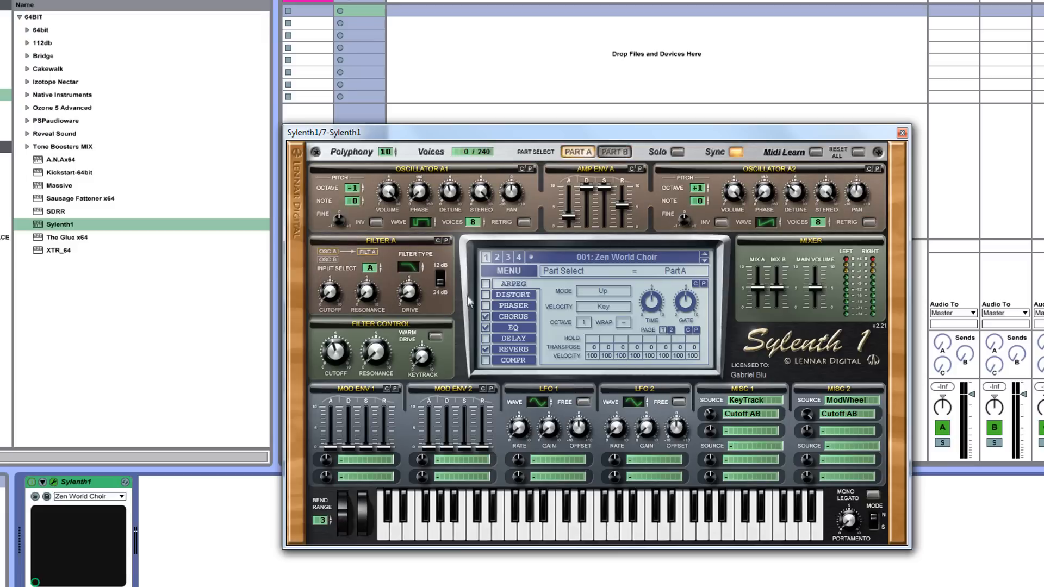
click(578, 153)
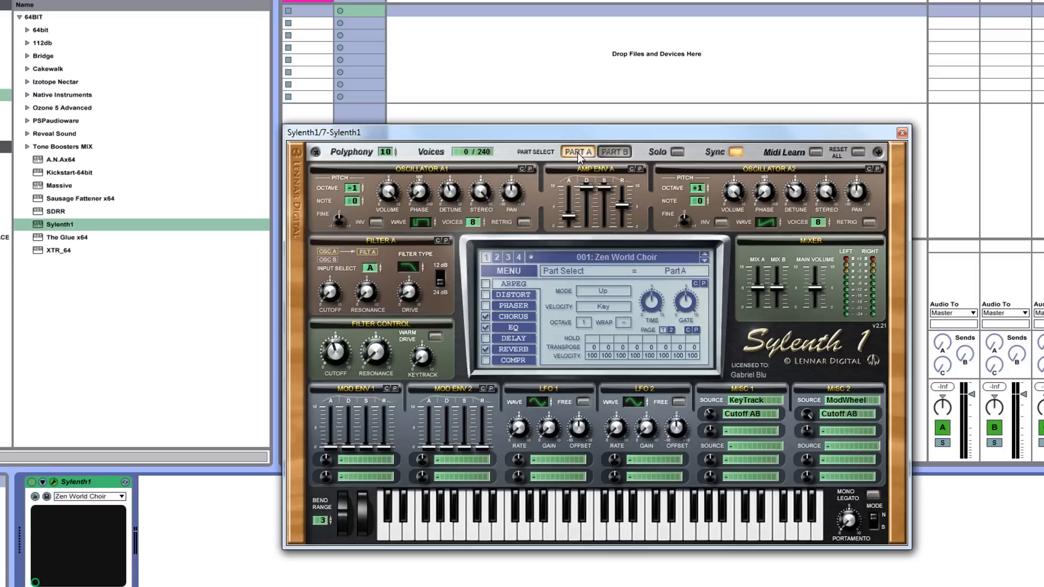
Step: Examine the oscillator A1 and amplifier envelope A controls of Part A
click(419, 223)
drag(422, 224, 423, 236)
drag(475, 142, 507, 141)
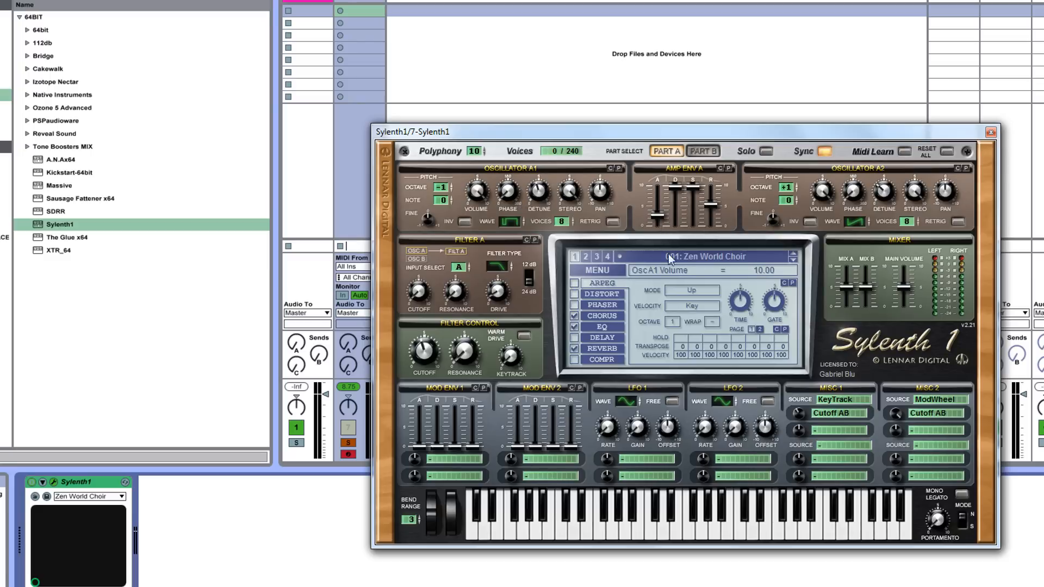
drag(562, 132, 497, 131)
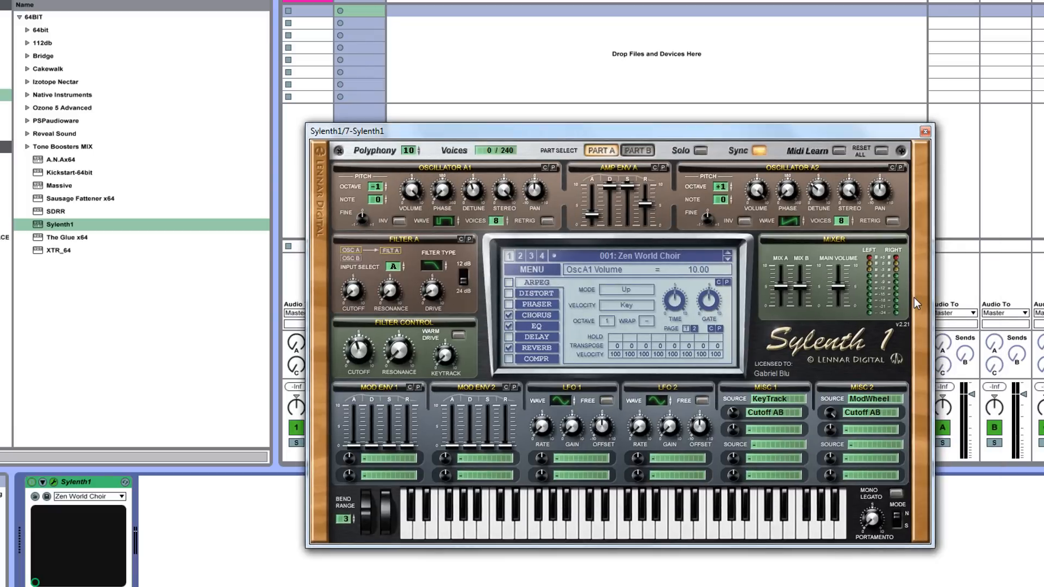
drag(633, 131, 665, 108)
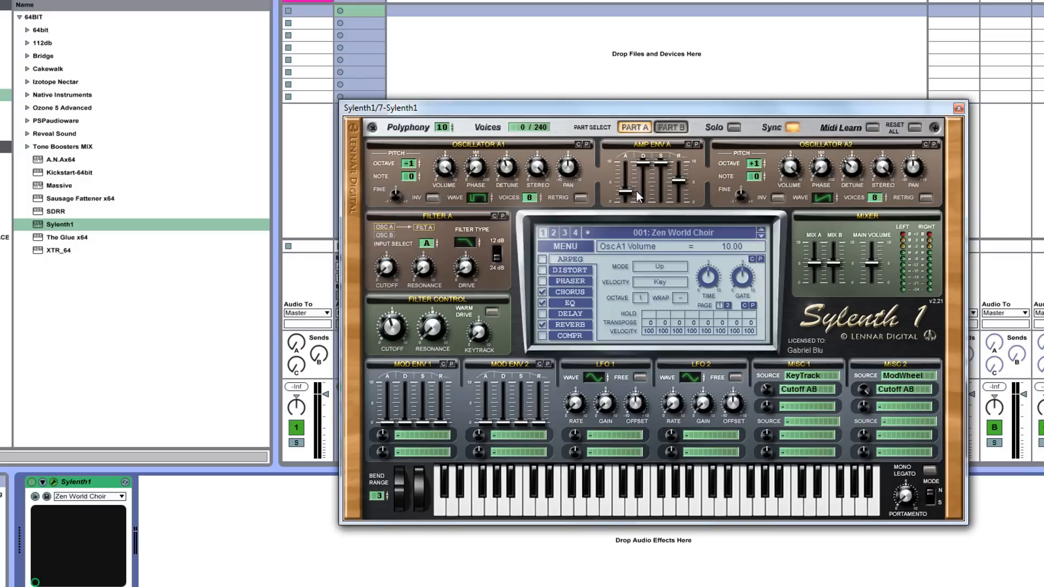
drag(626, 191, 627, 194)
click(644, 162)
click(680, 180)
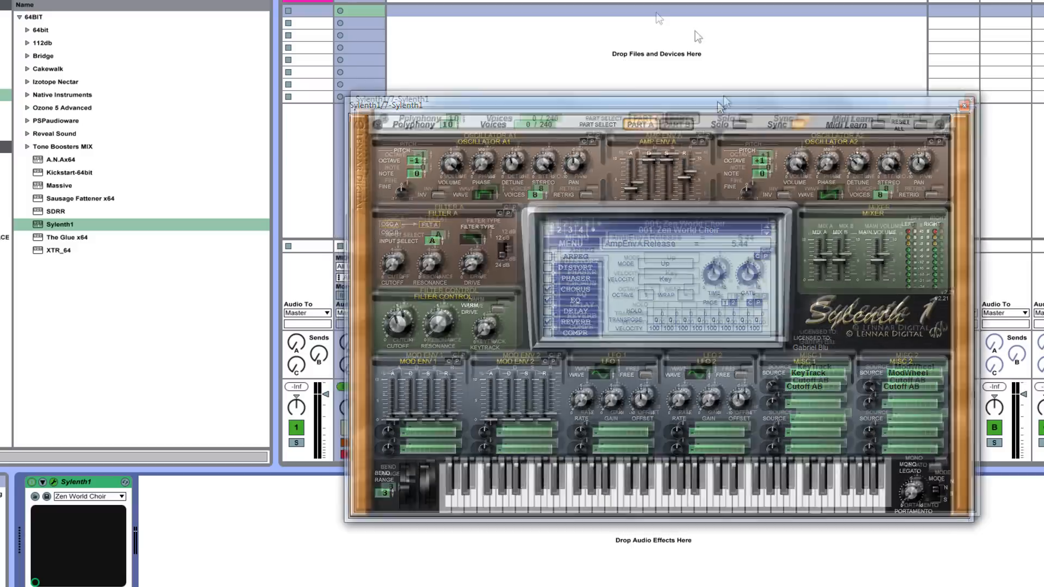
drag(707, 108, 647, 103)
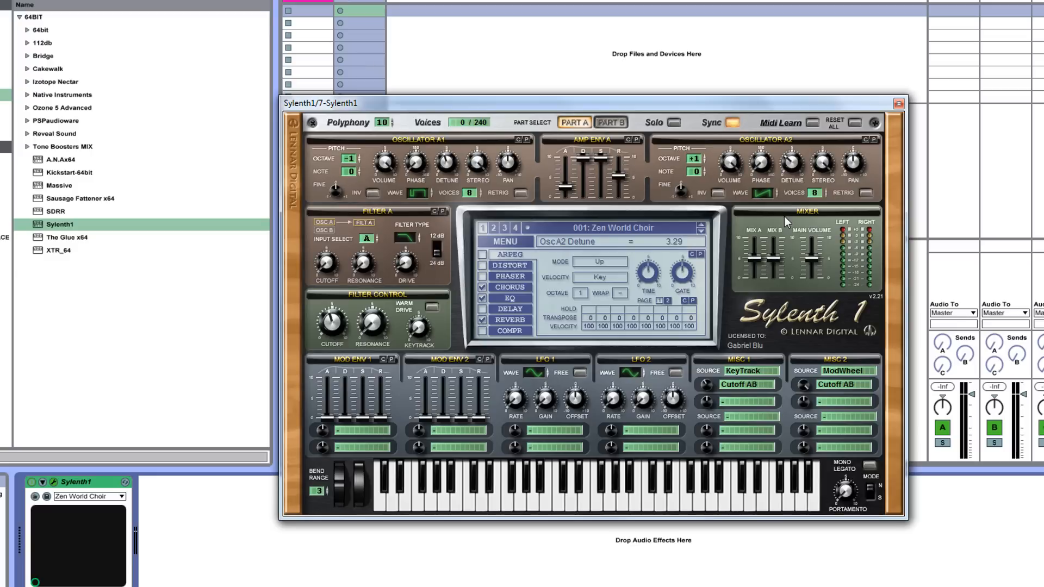
Step: Inspect Part A's filter input select, filter type and keytrack controls
click(619, 122)
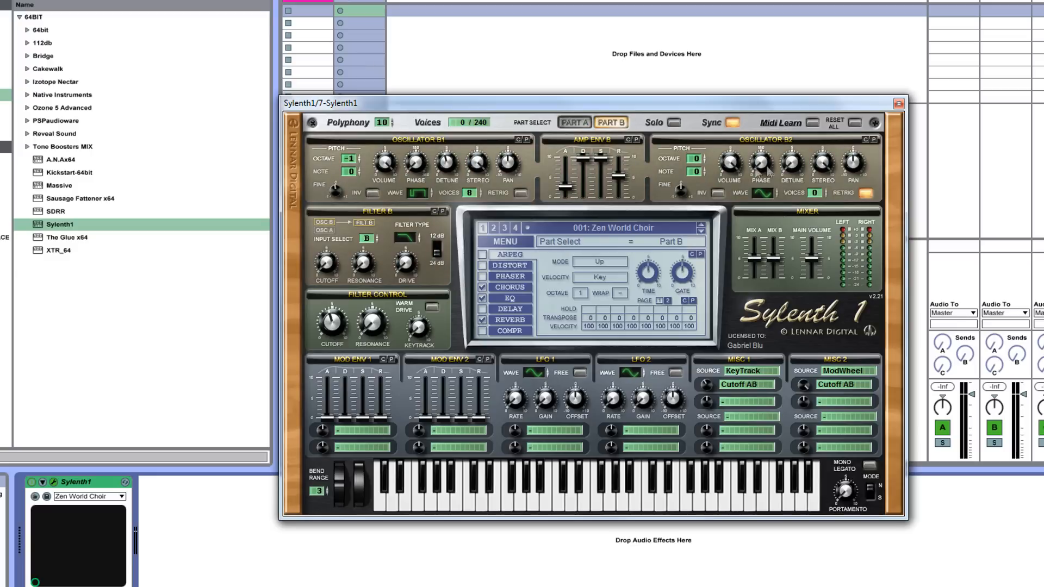
click(576, 123)
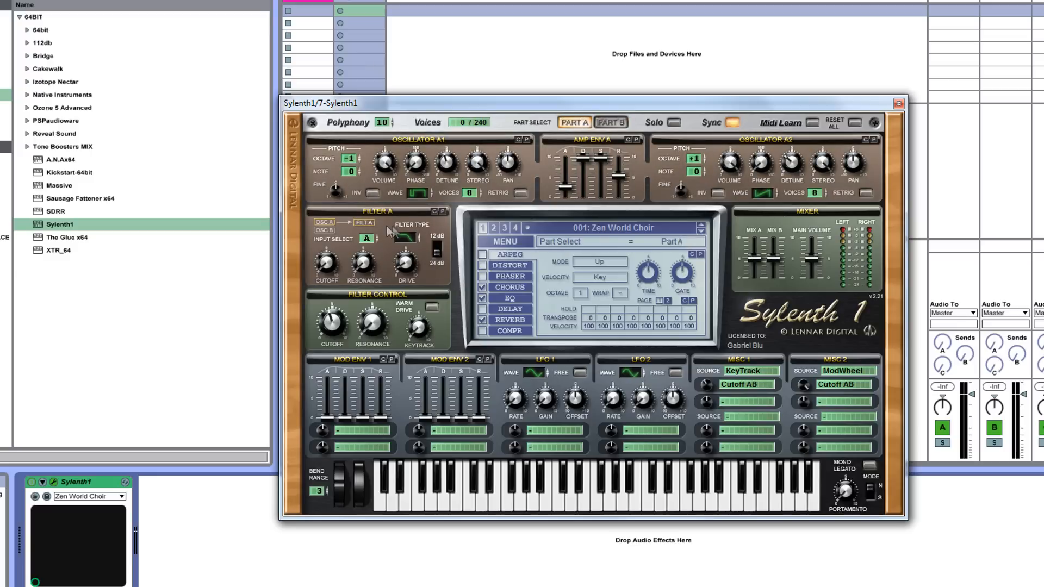
click(371, 235)
click(439, 257)
drag(543, 98, 549, 97)
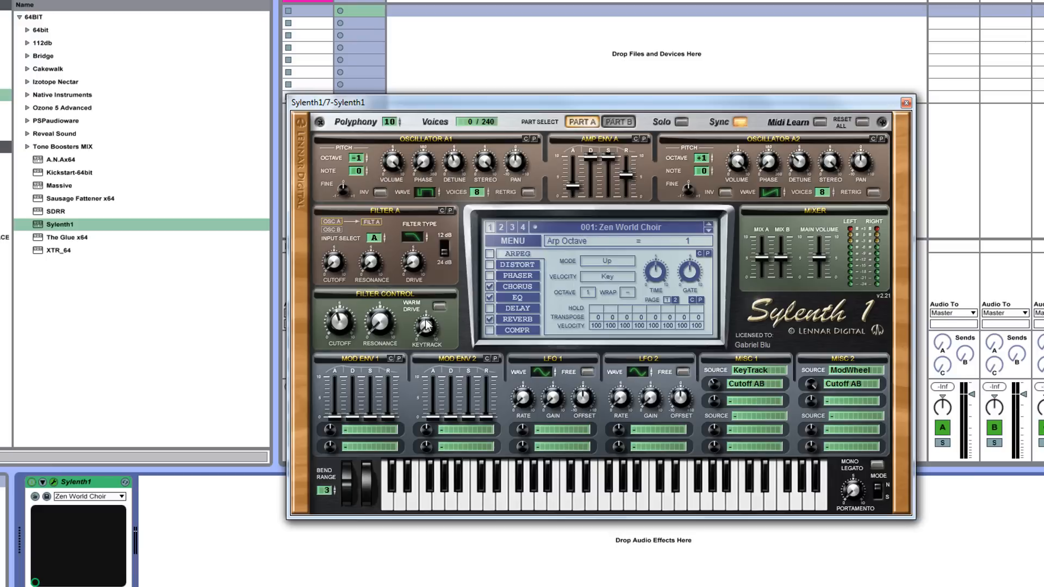
drag(427, 329, 423, 493)
click(618, 121)
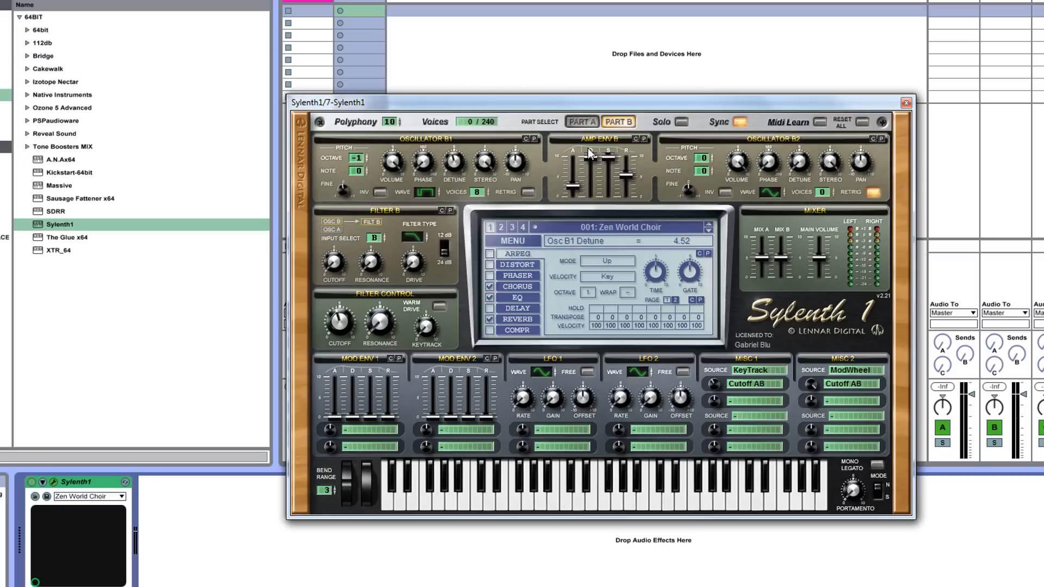
Step: Inspect Part B's amplifier envelope and filter B type, cutoff, resonance and drive controls
click(573, 189)
click(627, 175)
click(609, 158)
click(598, 159)
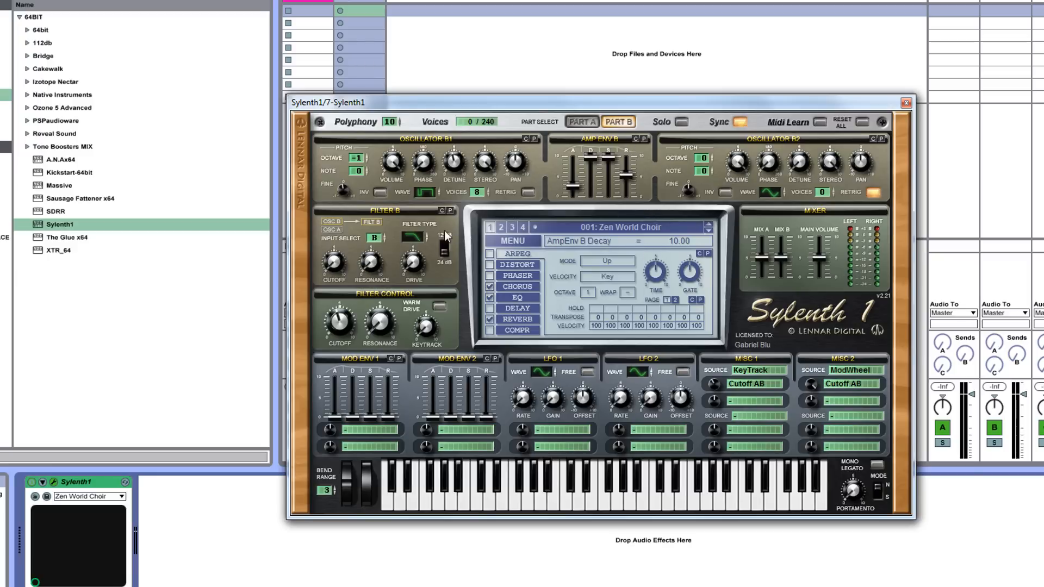
click(414, 235)
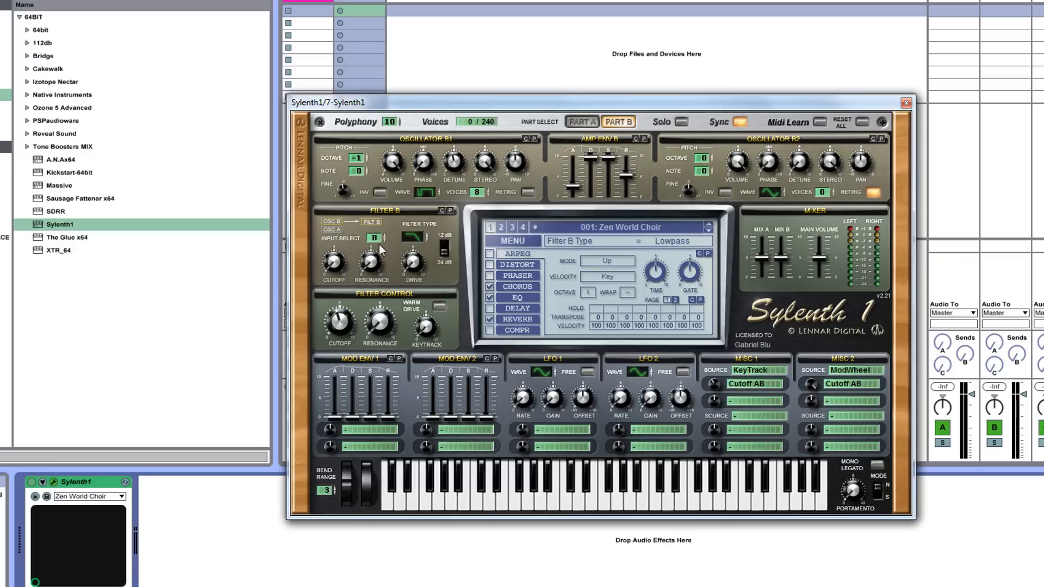
click(335, 264)
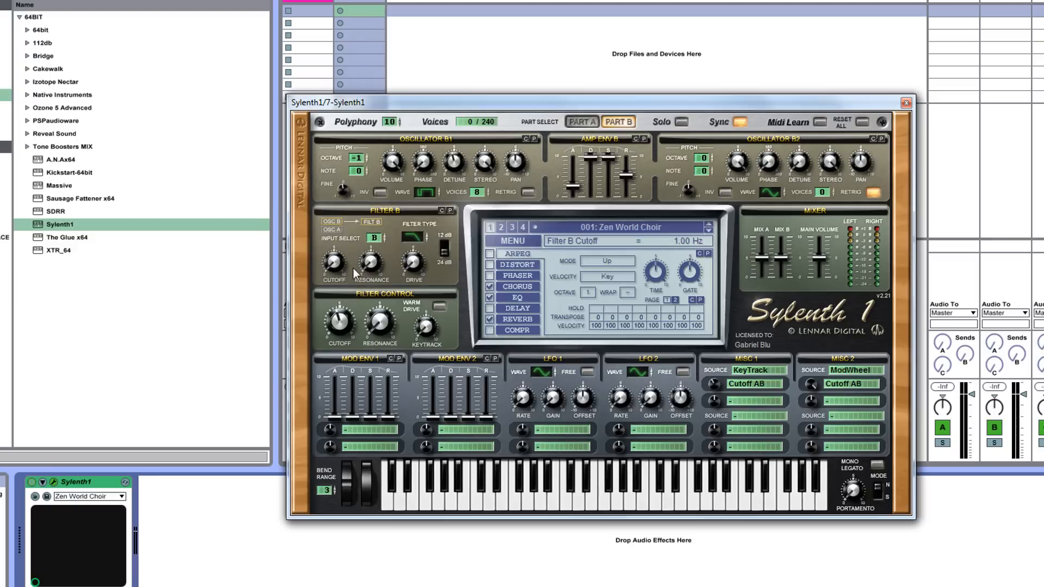
click(370, 262)
click(411, 267)
click(582, 122)
click(618, 121)
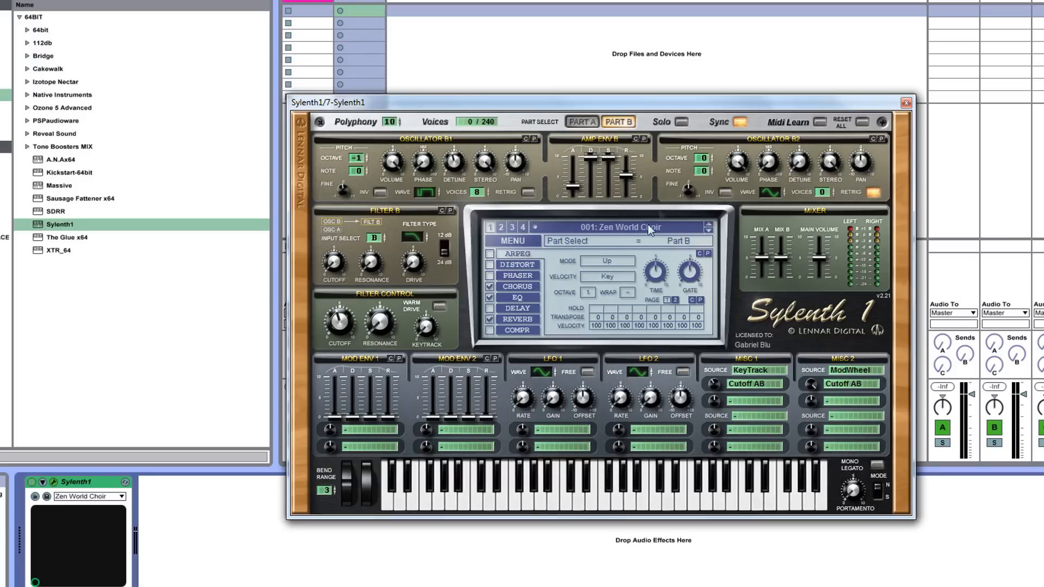
Step: Open the Chorus and Reverb effect pages in the synth's display to review their settings
click(532, 286)
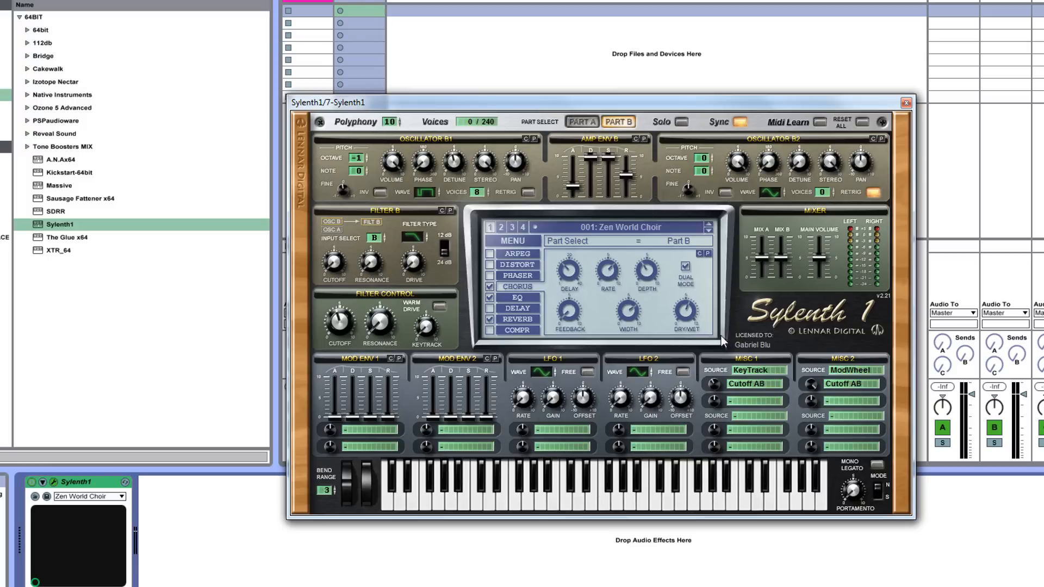
mouse_move(693, 314)
click(574, 266)
click(685, 266)
drag(570, 103, 654, 91)
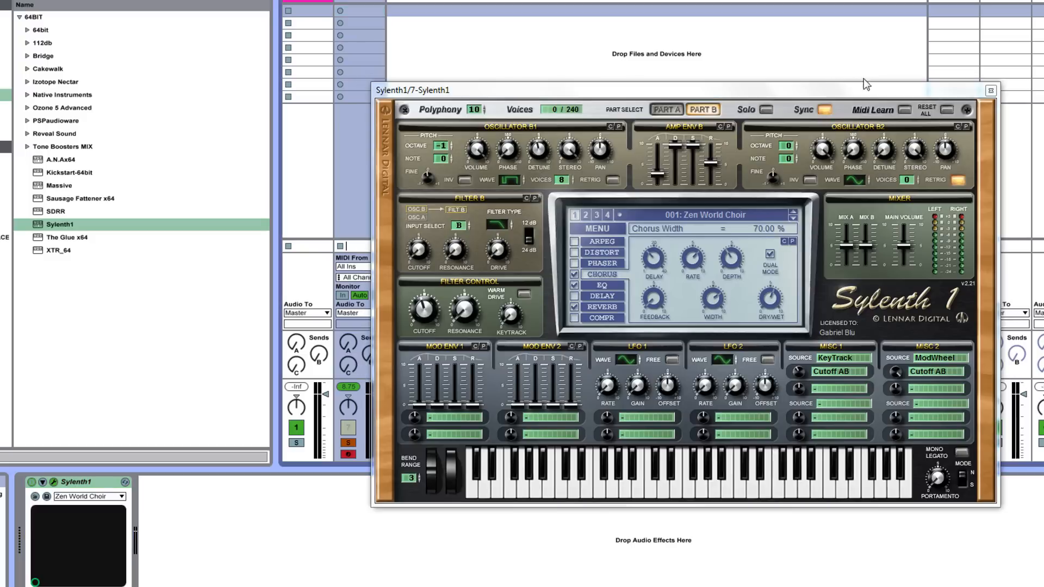
click(602, 307)
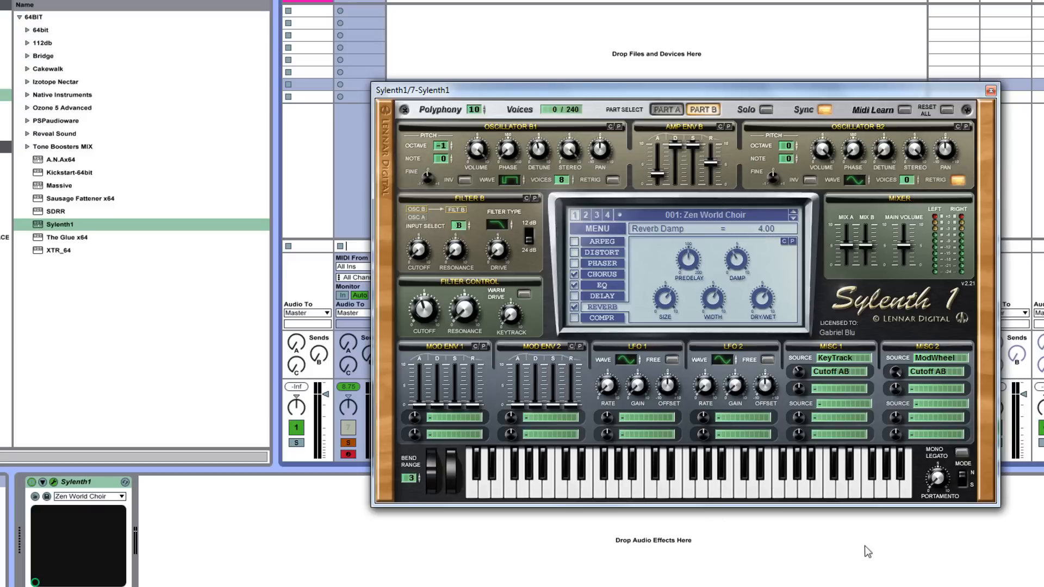
Step: Add an EQ Eight audio effect after Sylenth1 on the track's device chain
drag(919, 90, 811, 156)
drag(601, 162, 726, 86)
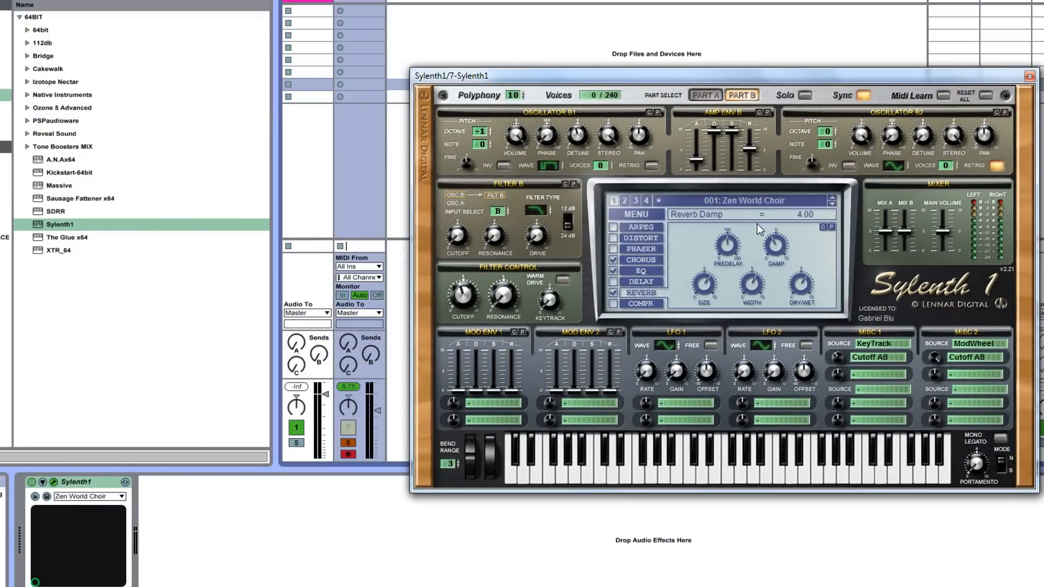
click(4, 56)
drag(59, 147, 358, 560)
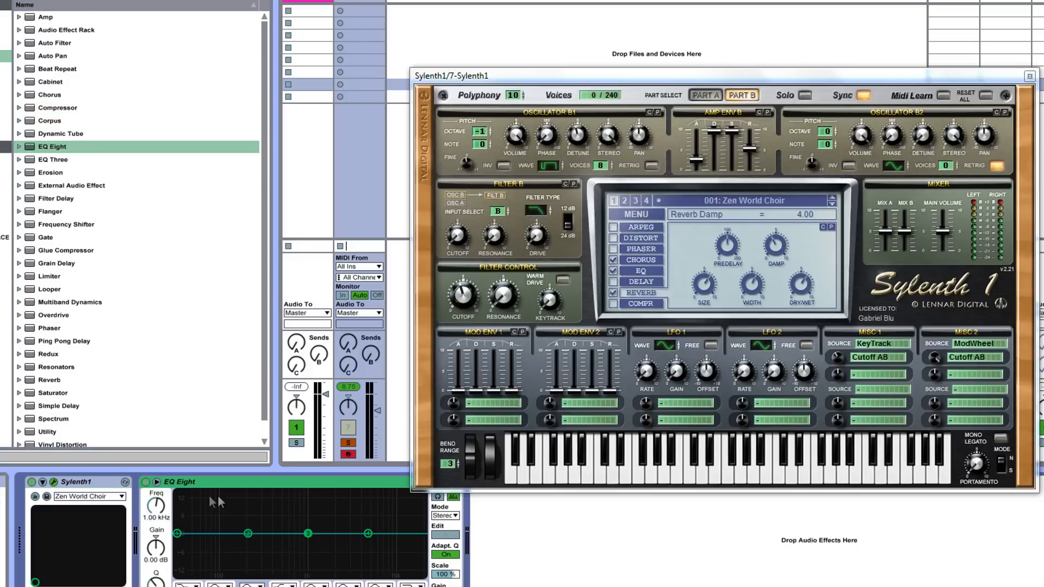
click(157, 482)
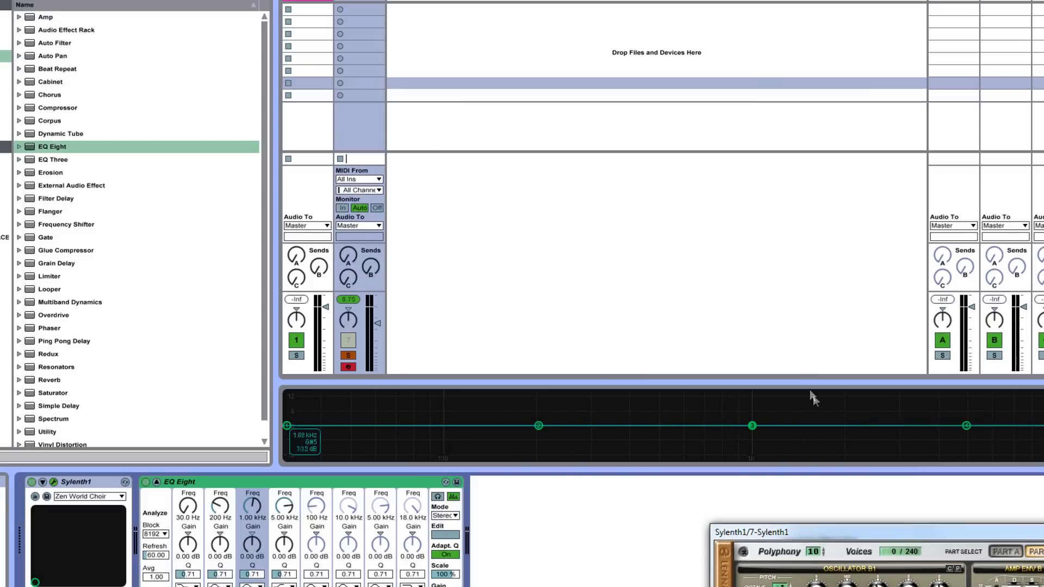
drag(810, 390, 793, 90)
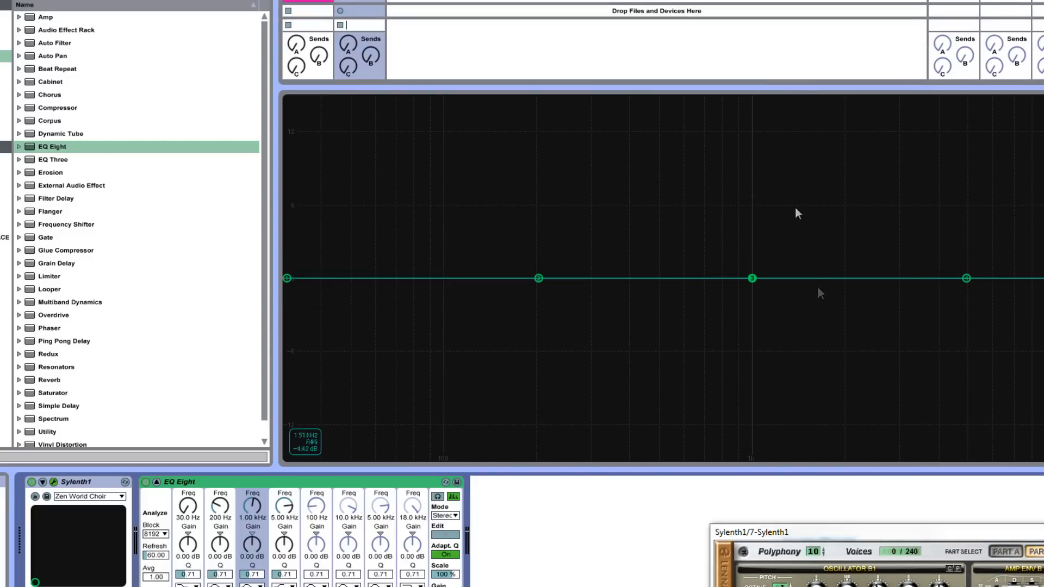
click(912, 543)
drag(926, 475, 669, 370)
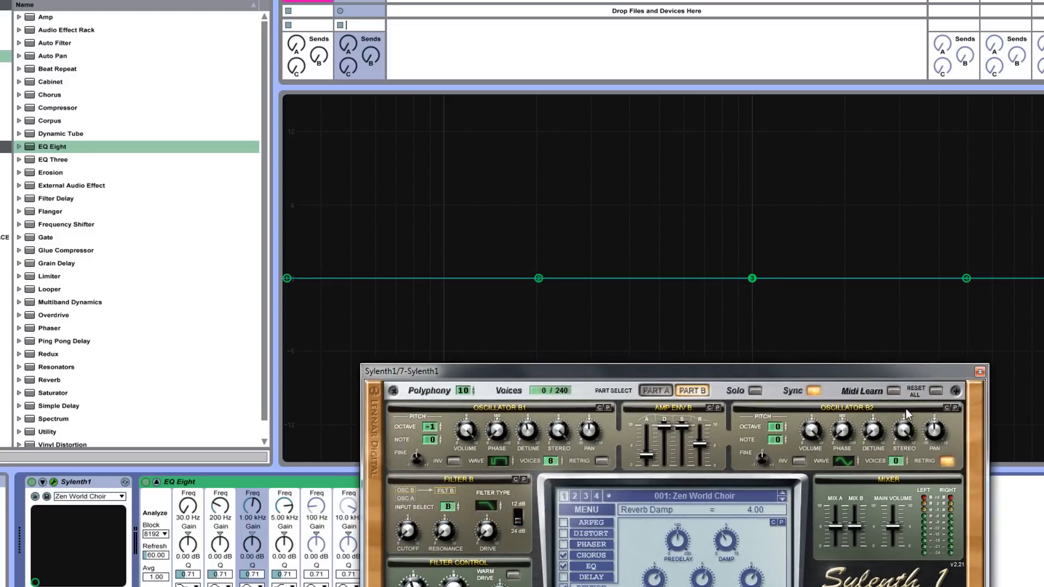
drag(890, 376, 889, 301)
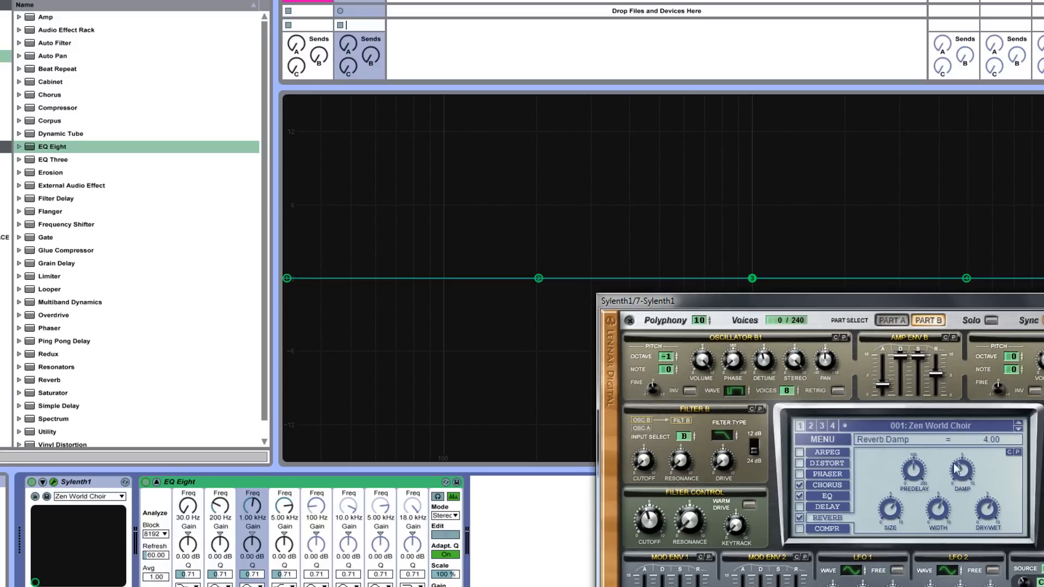
drag(958, 305, 707, 328)
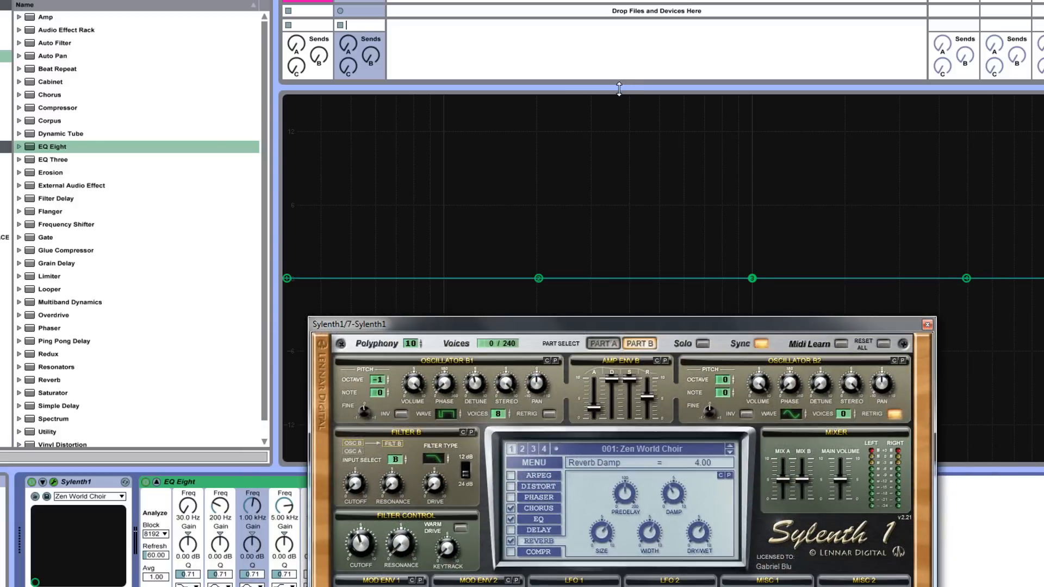
drag(620, 88, 647, 446)
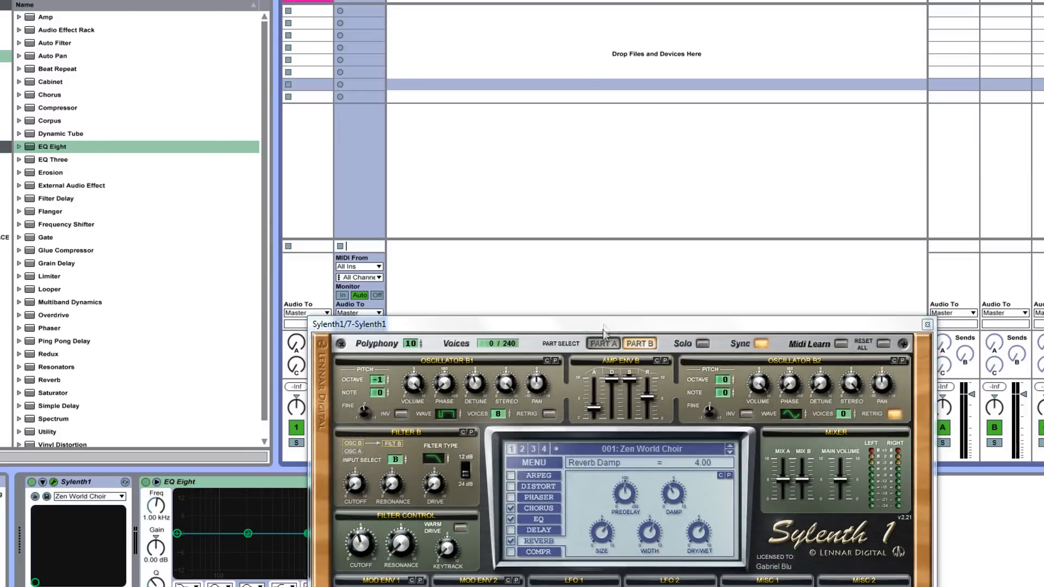
drag(603, 324, 638, 9)
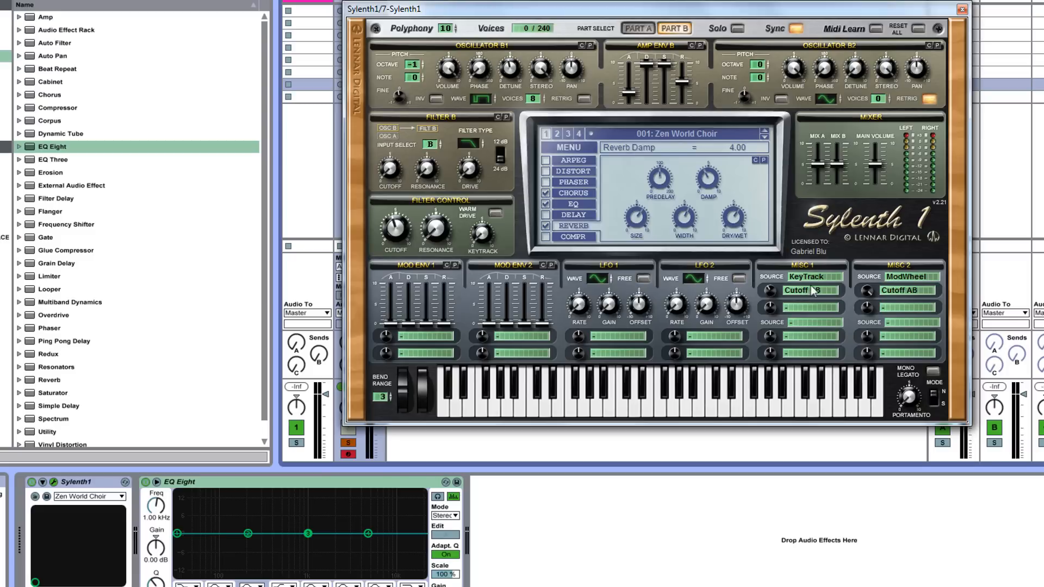
Step: Assign ModWheel as the Misc 2 modulation source and raise the keyboard's mod wheel to full
click(915, 278)
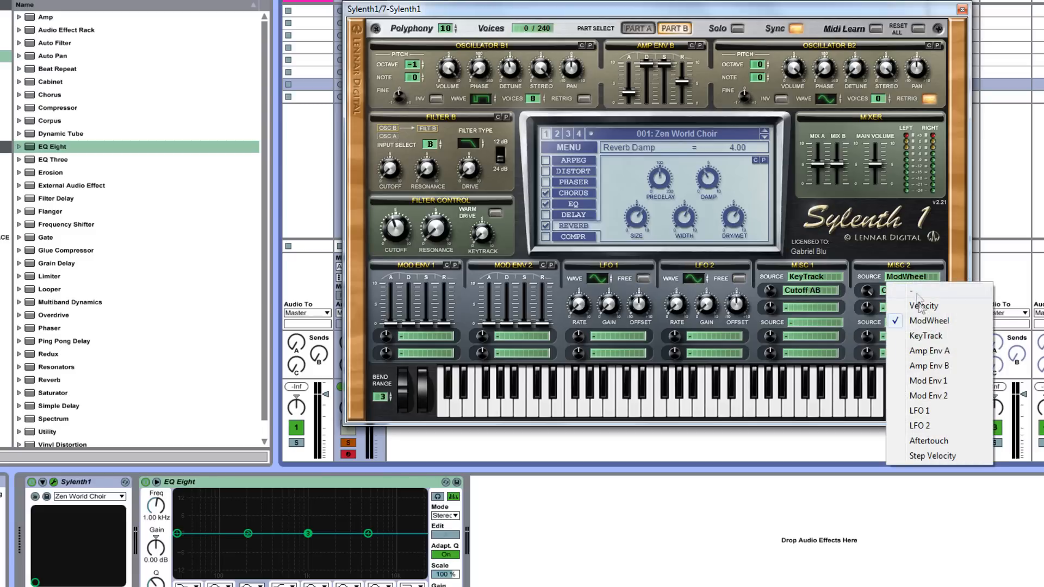
click(925, 321)
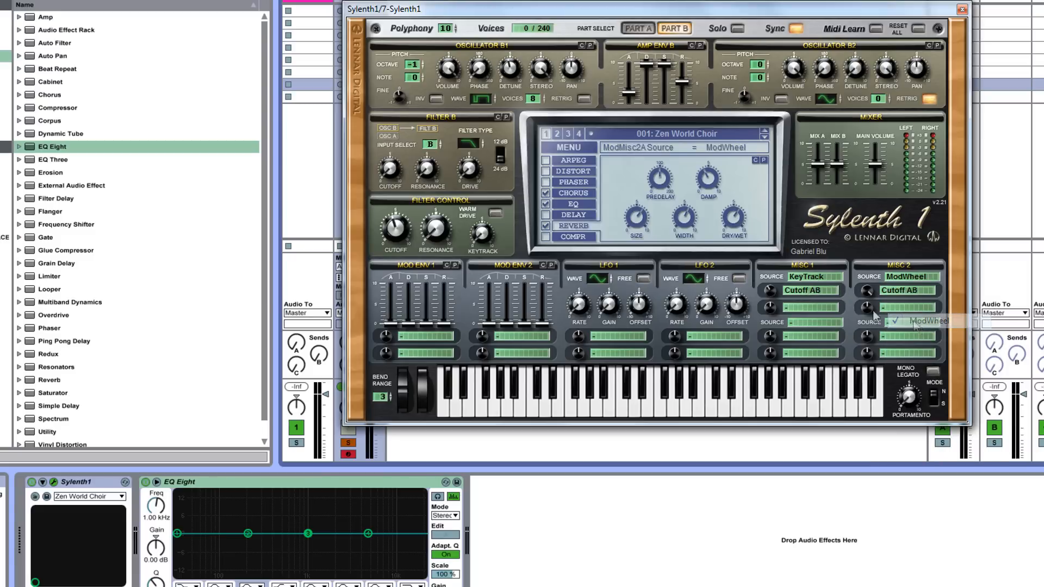
drag(423, 386, 467, 241)
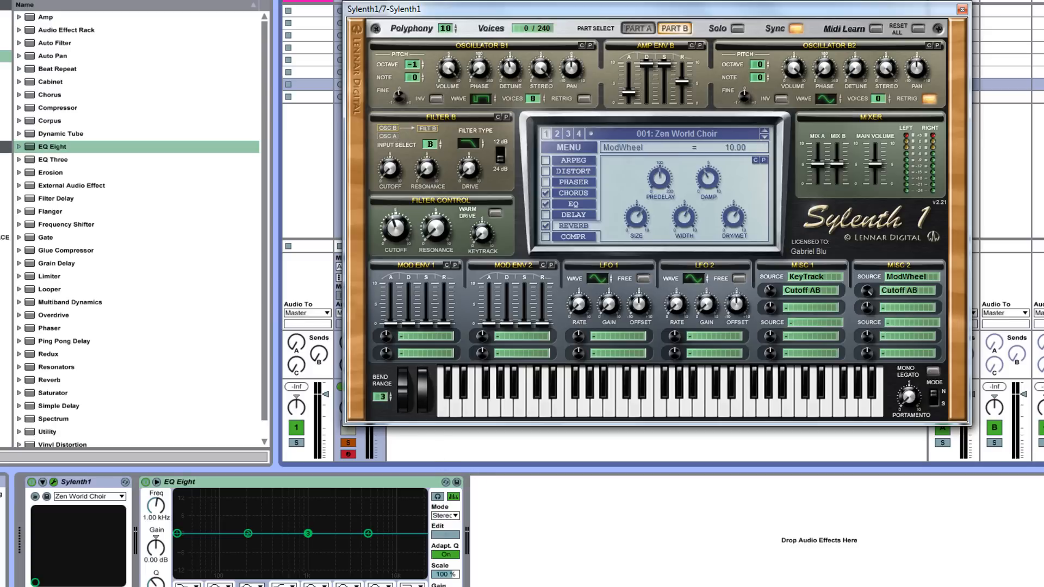
click(898, 295)
click(987, 346)
Step: Switch to Part A and inspect the Misc 1 and Misc 2 modulation sources, destinations and amounts
click(638, 28)
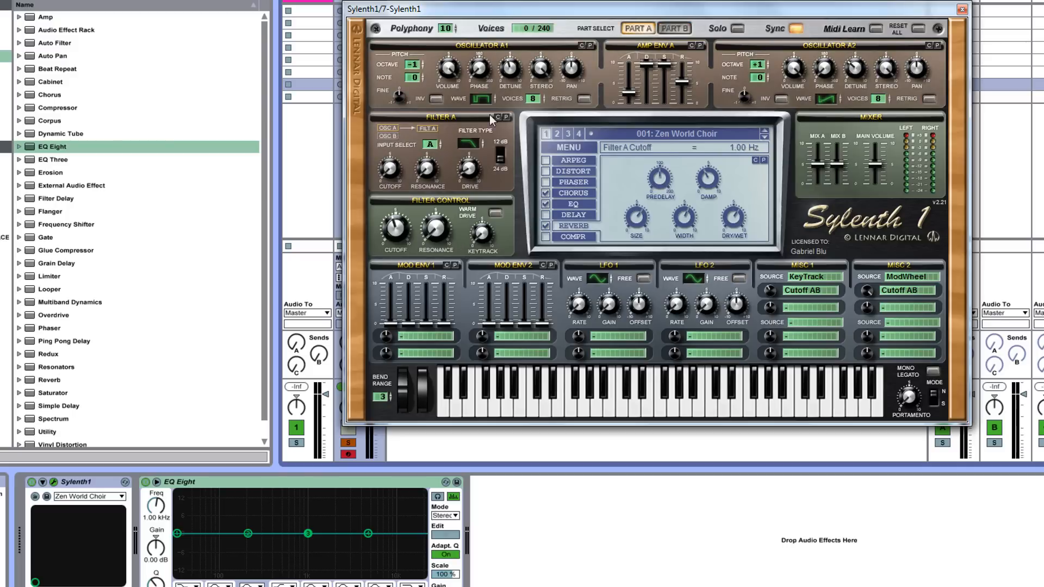
drag(869, 291, 879, 375)
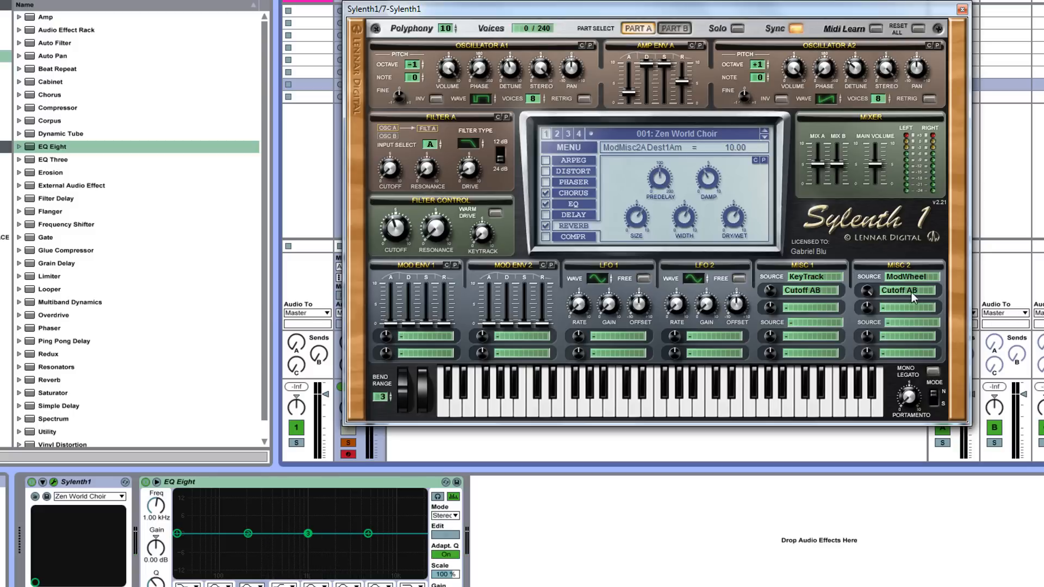
click(804, 276)
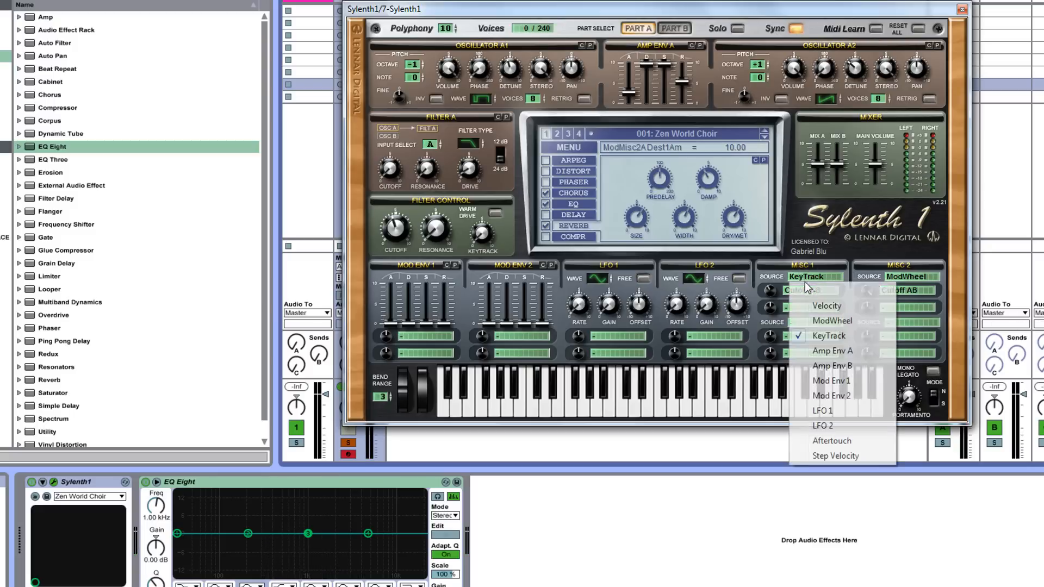
click(816, 337)
click(791, 289)
click(900, 342)
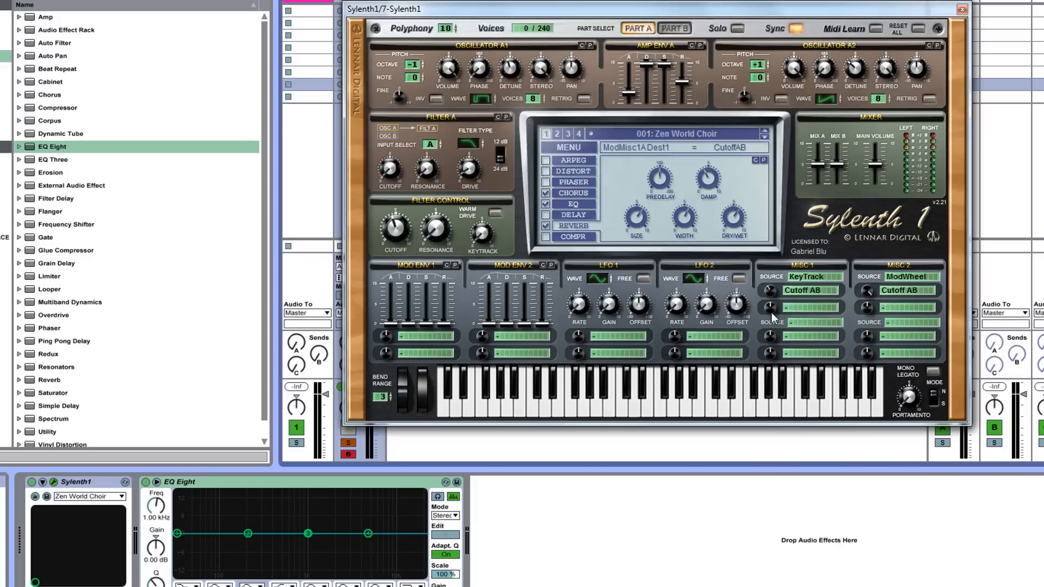
click(771, 292)
click(865, 291)
drag(600, 279, 605, 308)
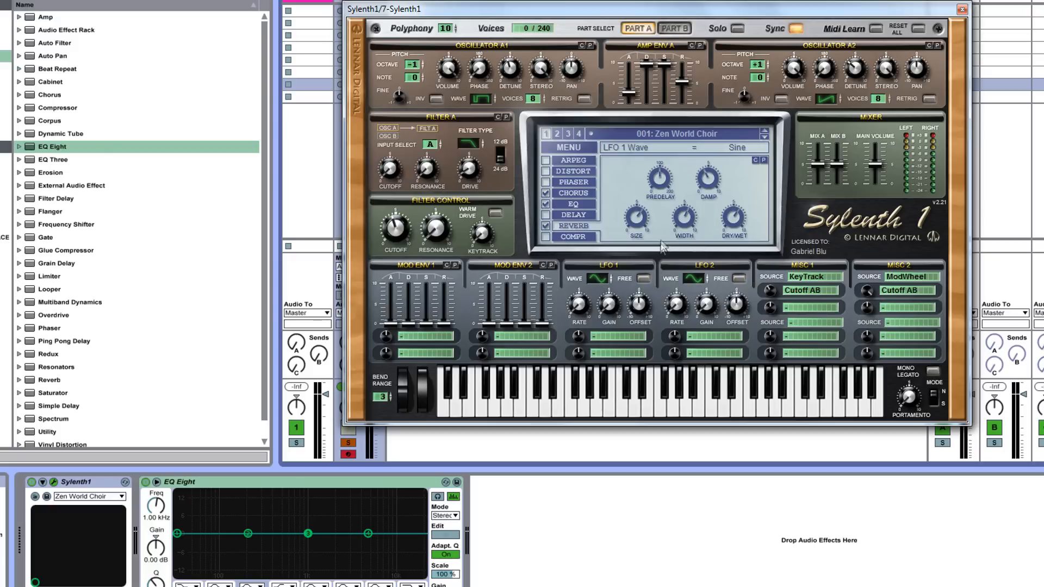
drag(604, 279, 623, 256)
drag(600, 281, 596, 309)
Step: Route LFO 1 to Volume AB with a 1/4 rate, amount -10.00 and gain 10.00
click(628, 338)
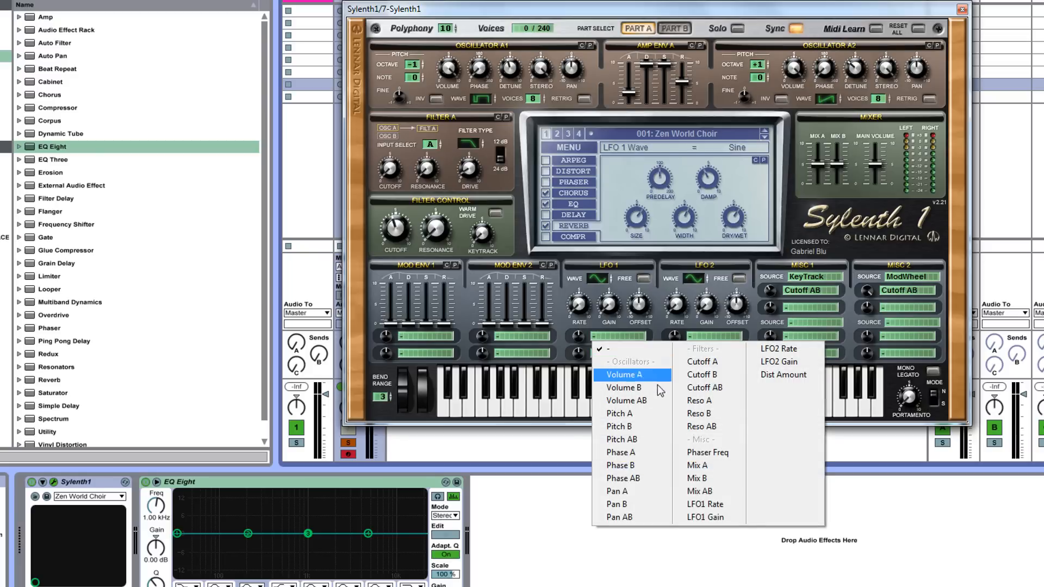
click(657, 401)
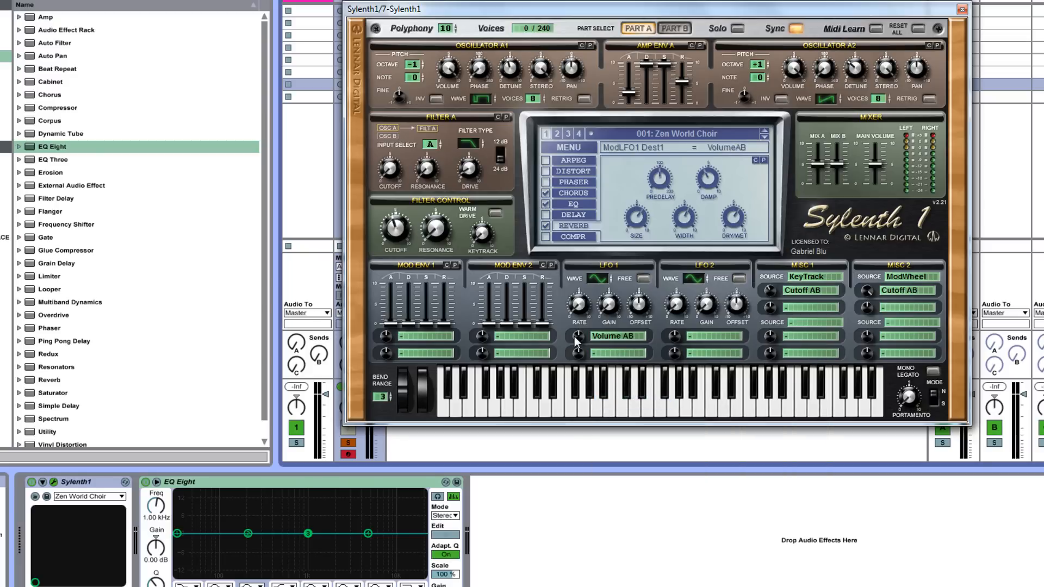
drag(579, 303, 582, 247)
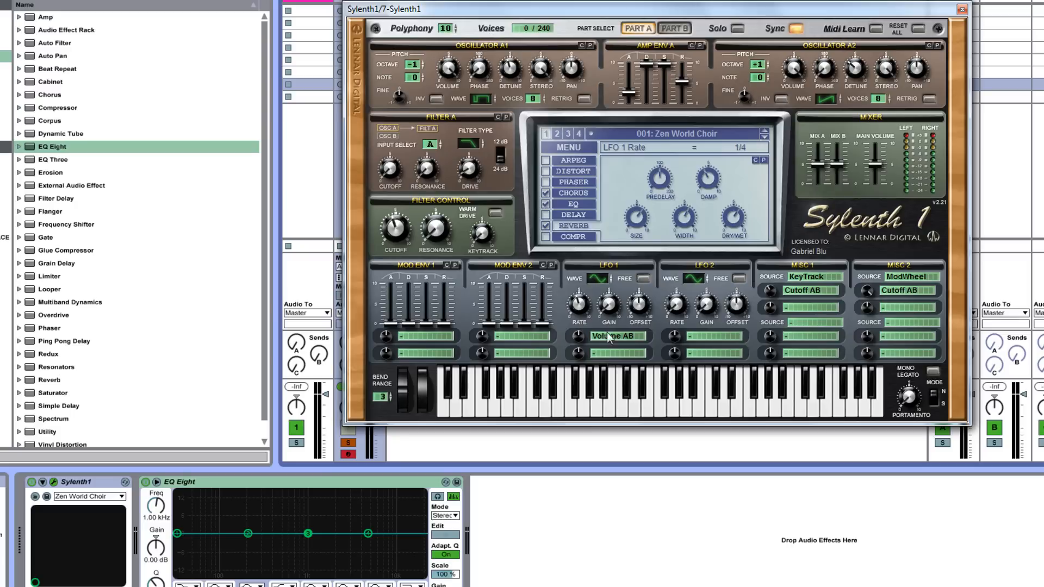
click(575, 340)
drag(576, 340, 577, 374)
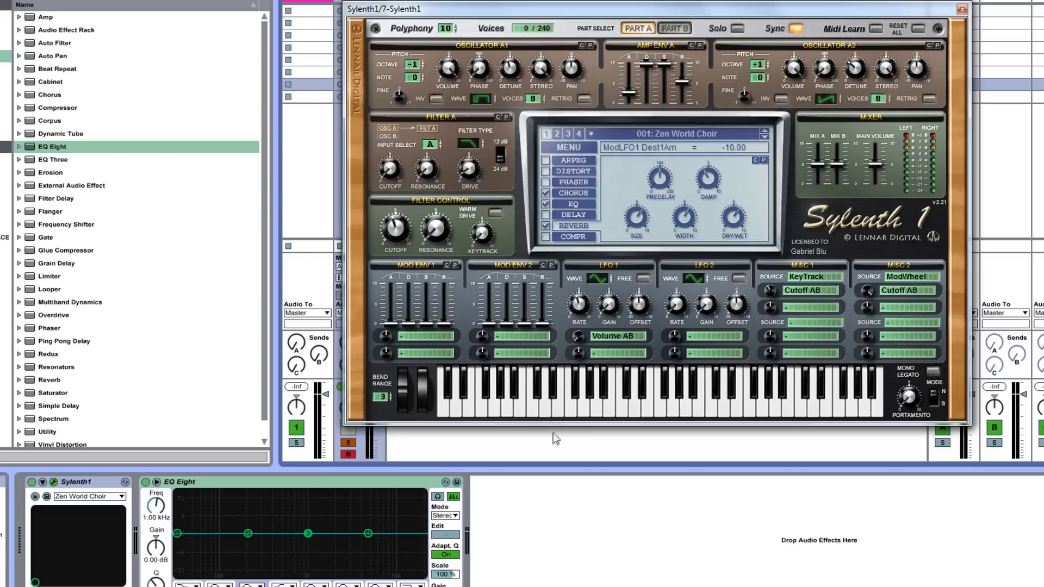
click(580, 305)
drag(607, 310, 656, 211)
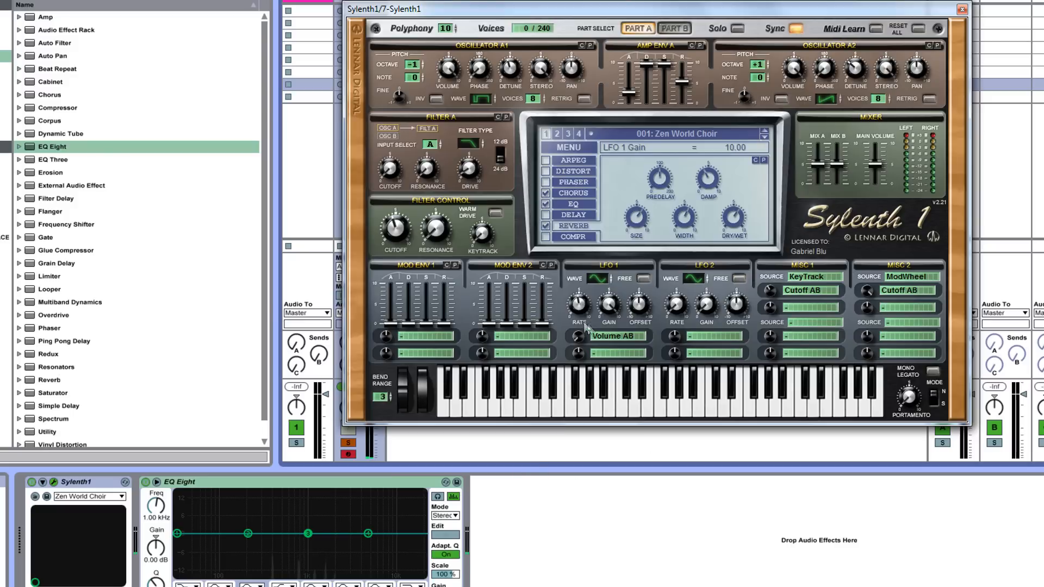
Step: Audition LFO 1's Pulse, QPulse and Lorenz waveforms before returning it to Sine
click(599, 282)
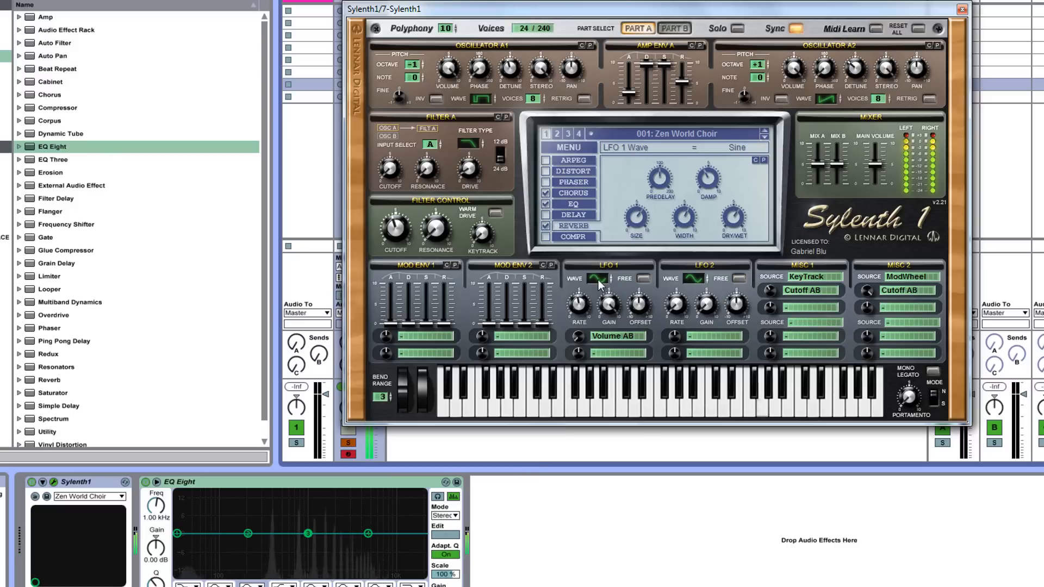
drag(610, 280, 612, 257)
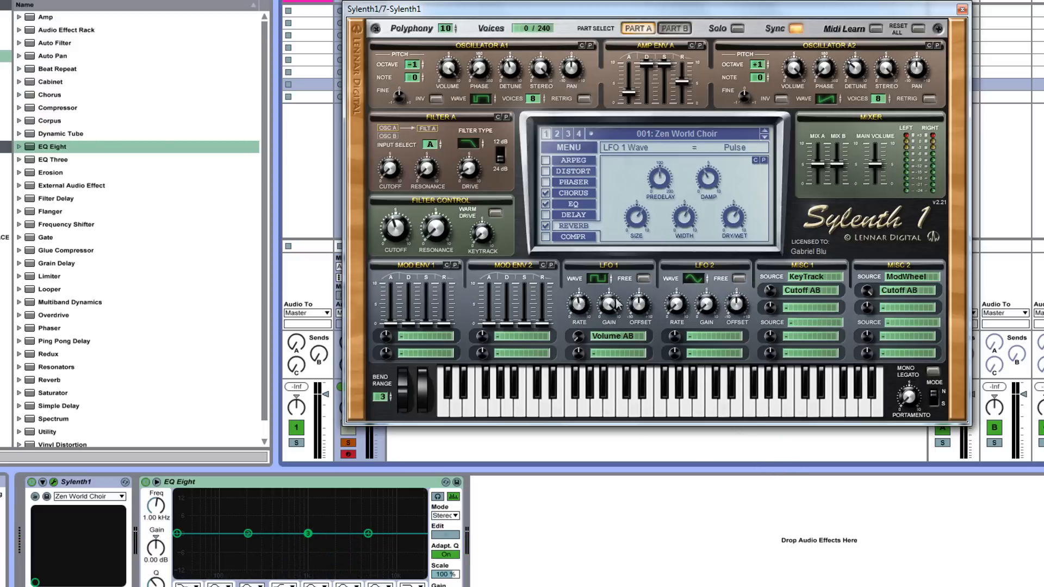
click(606, 275)
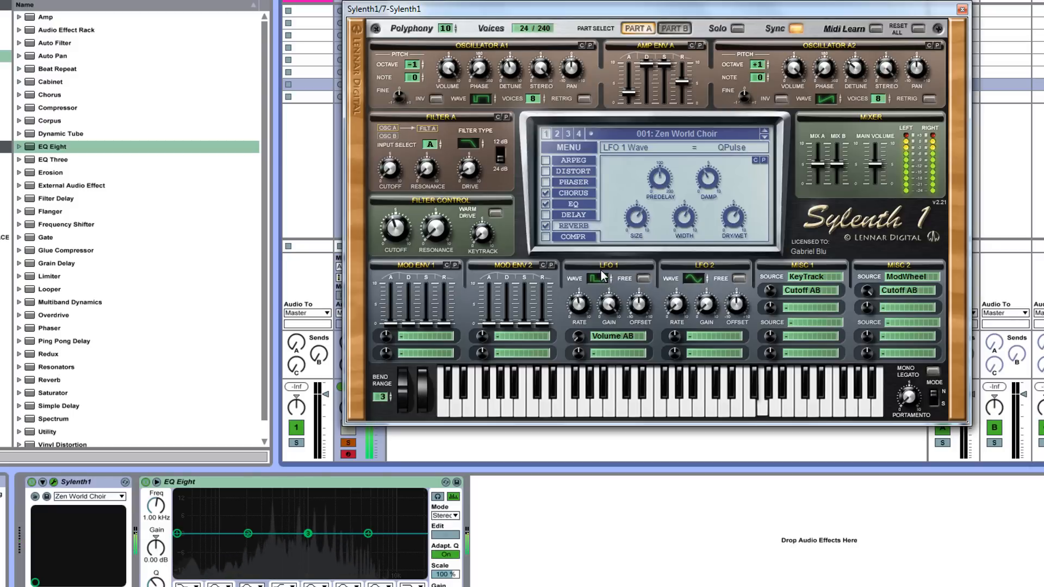
click(602, 272)
click(604, 271)
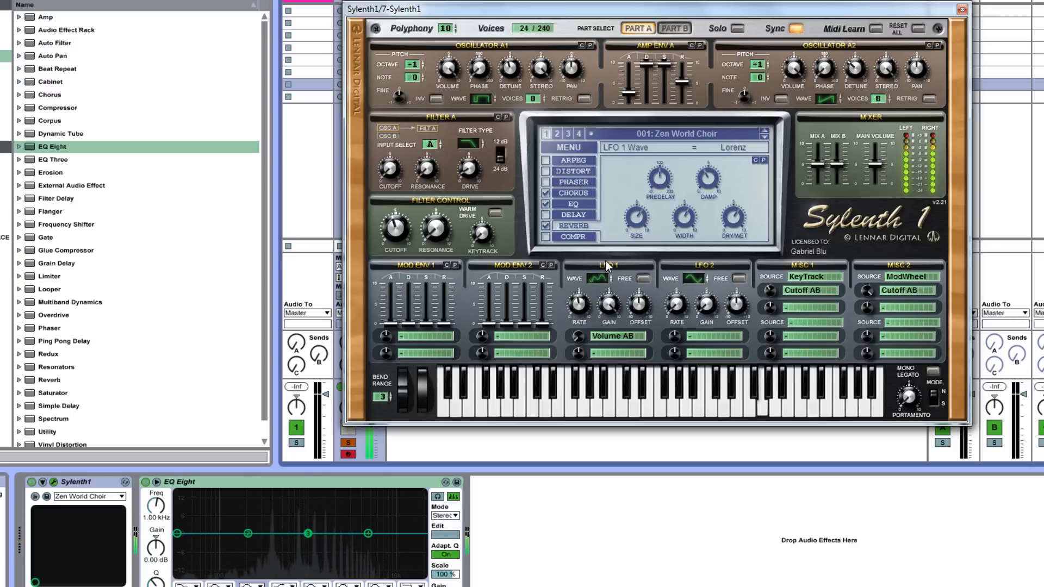
click(600, 276)
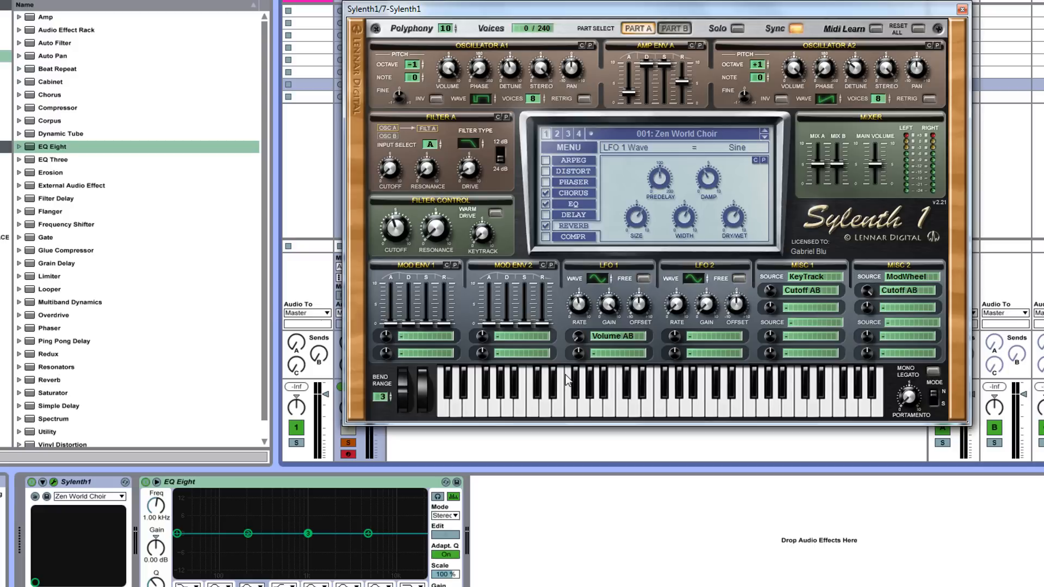
Step: Reroute LFO 1 to Pitch AB with an amount of about -0.38 and gain 0.81
drag(580, 338, 605, 298)
click(614, 336)
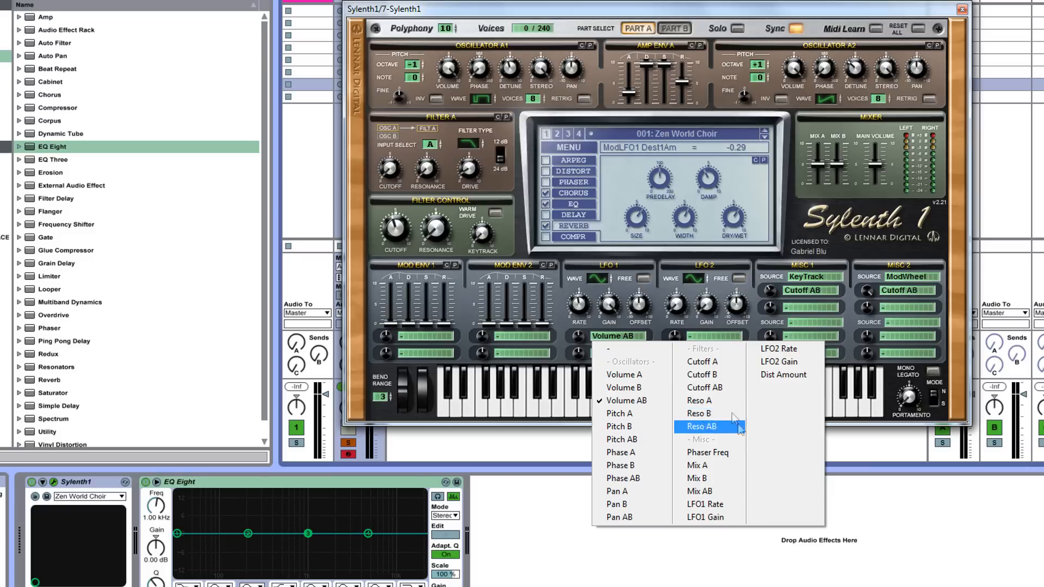
click(630, 439)
click(579, 335)
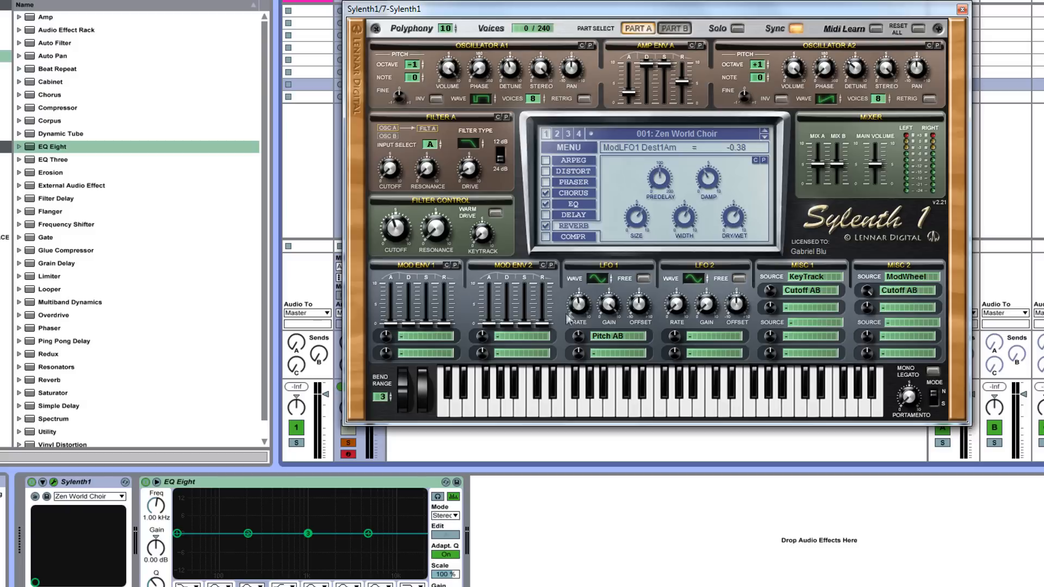
drag(608, 310, 595, 418)
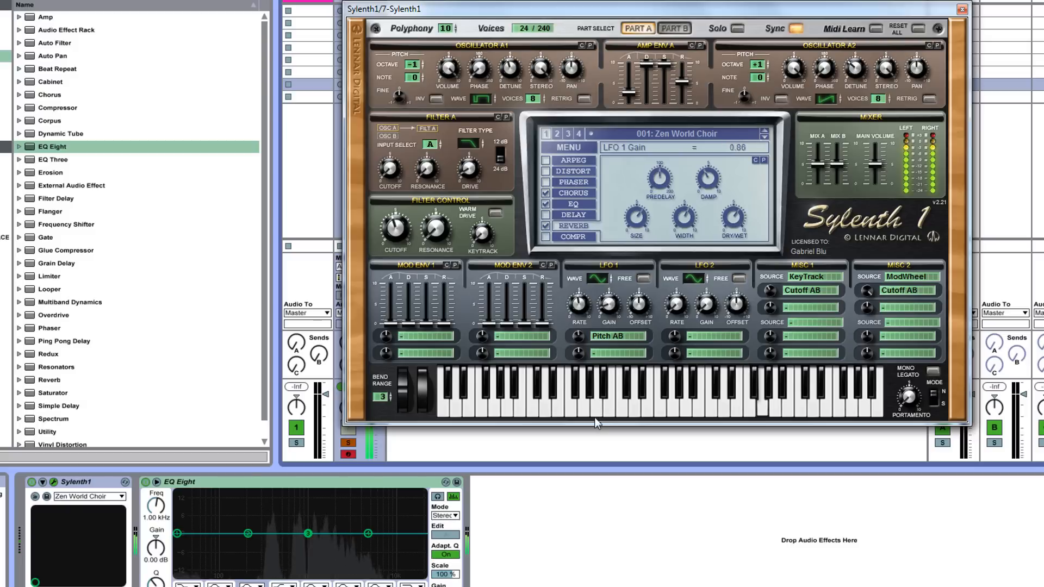
Step: Set LFO 1 to the HPulse waveform at a 1/64 rate and bring its gain to 0.00
click(605, 282)
click(605, 282)
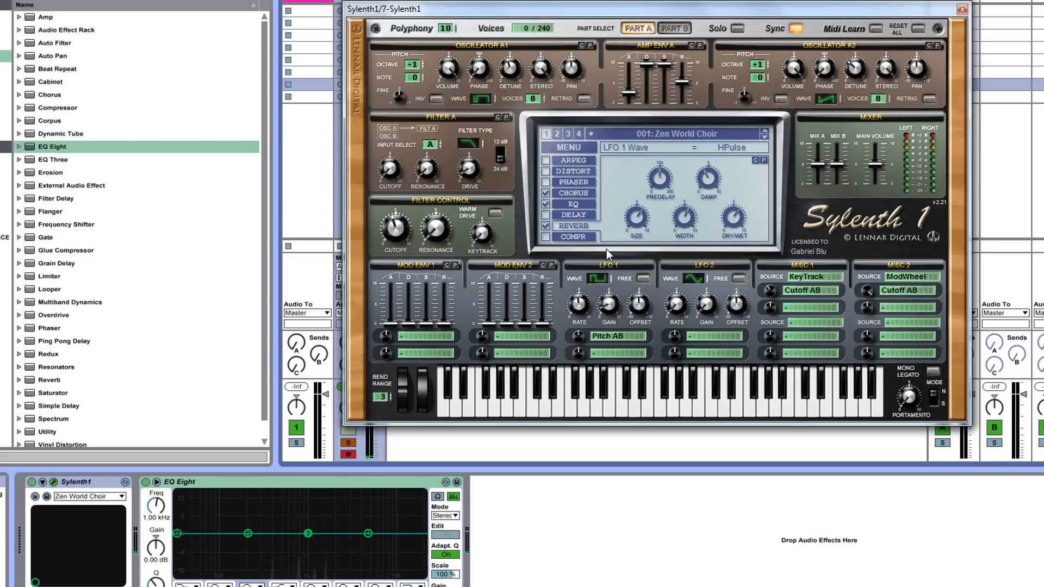
click(601, 281)
drag(582, 308, 594, 284)
drag(584, 308, 585, 308)
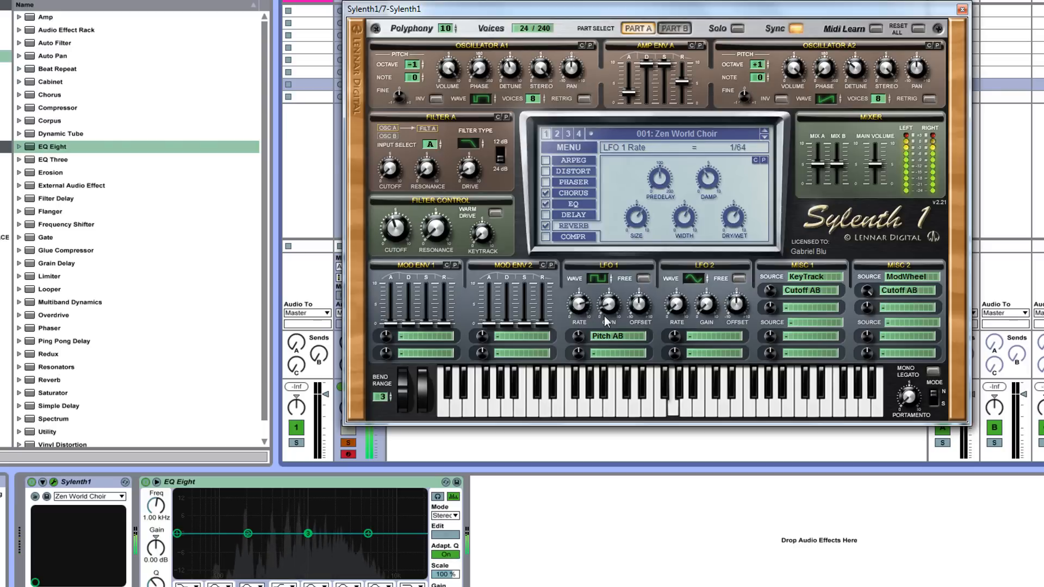
drag(612, 270, 605, 320)
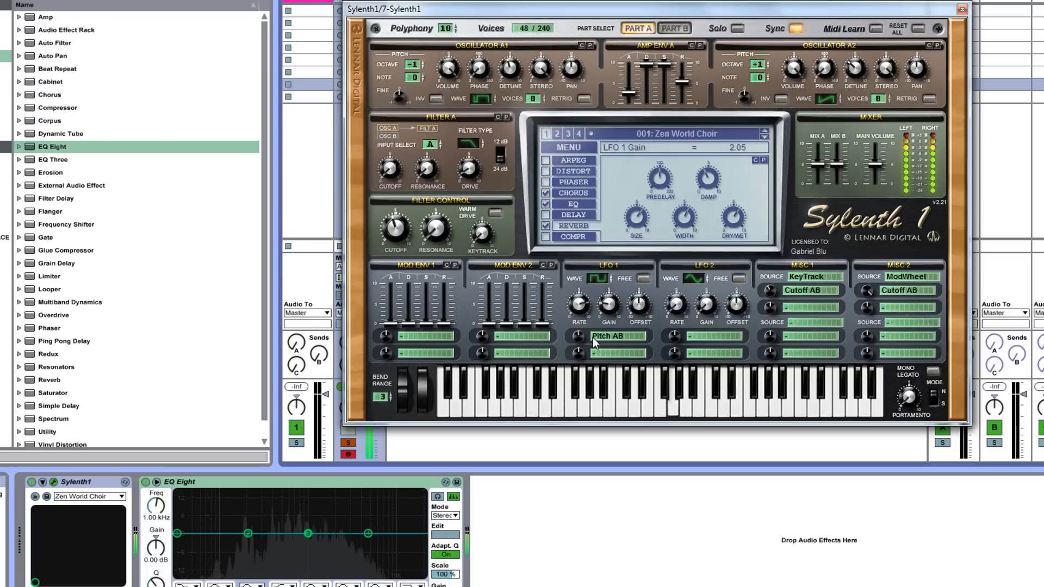
drag(606, 307, 654, 451)
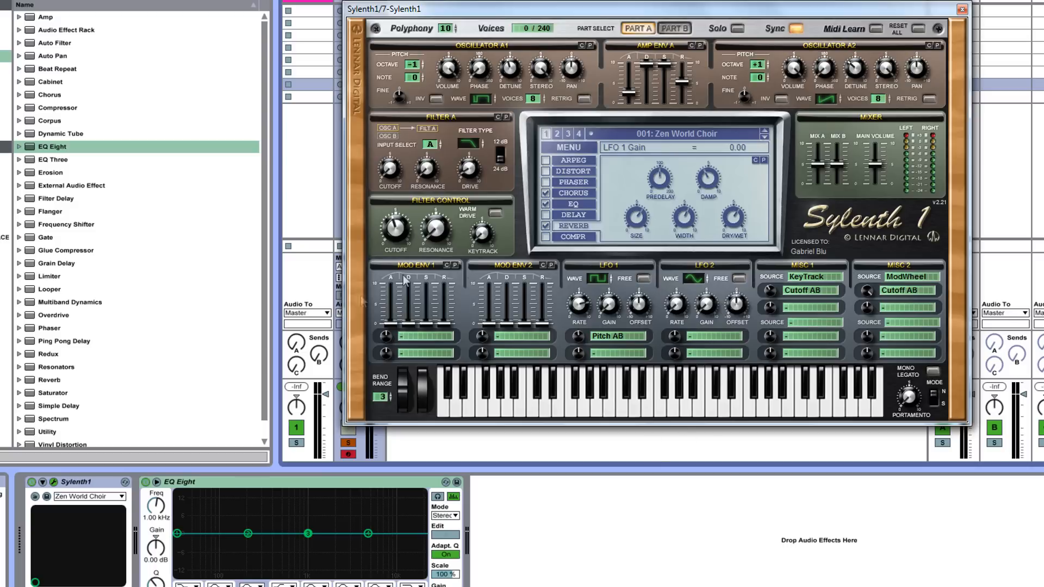
drag(946, 11, 935, 31)
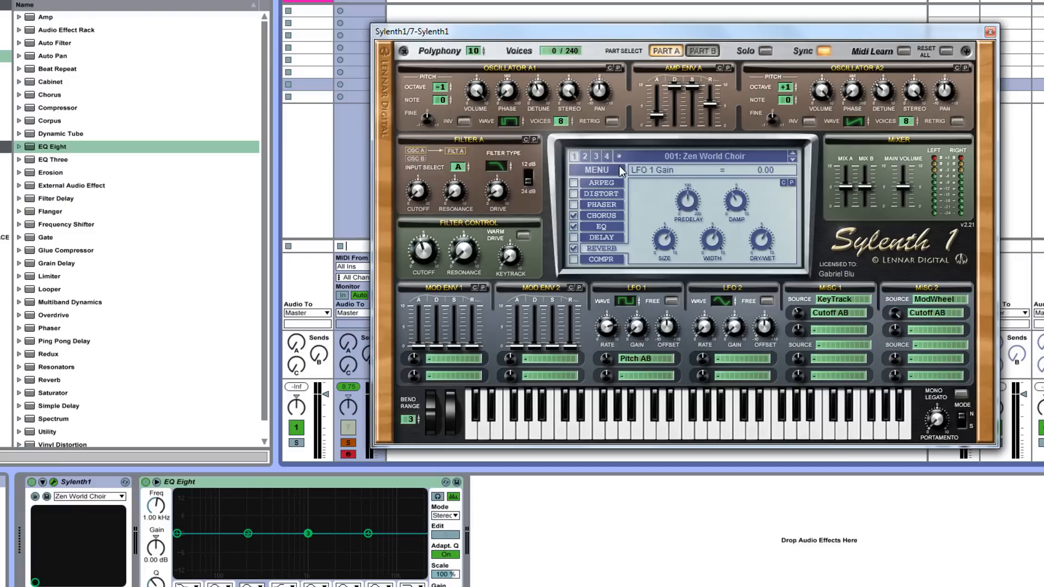
drag(575, 35, 624, 22)
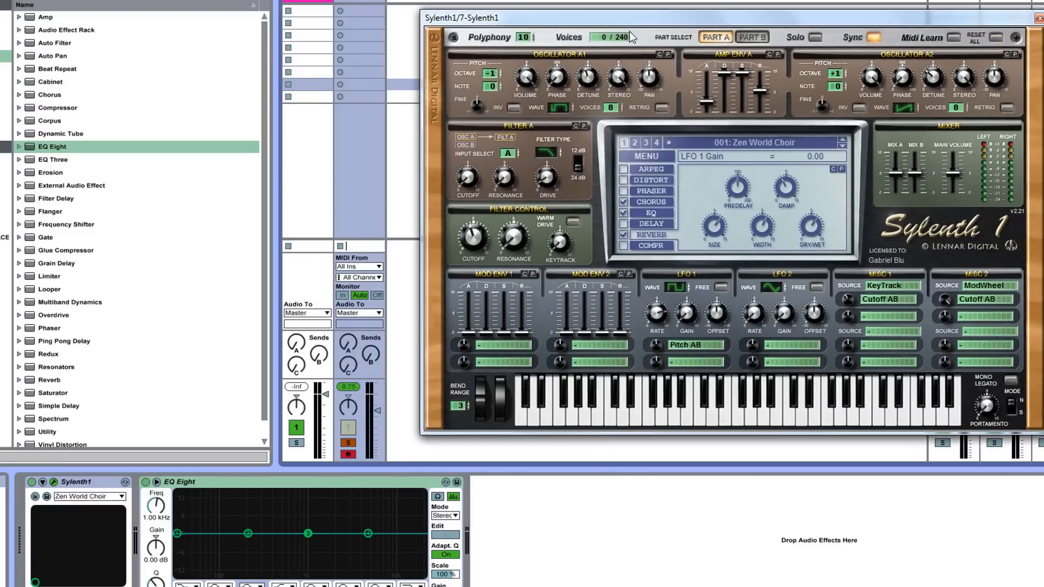